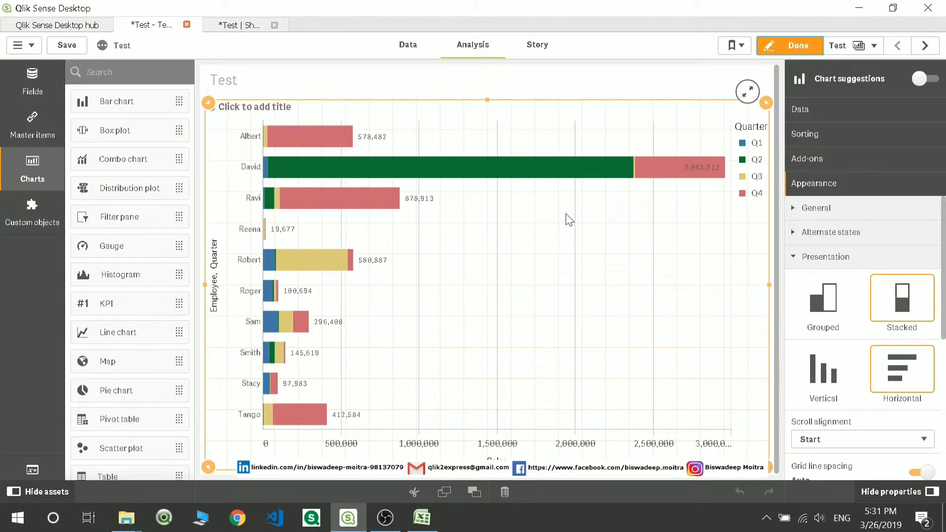
- Replace the stacked bar chart with a new bar chart using Emp Name as its dimension
key("Delete")
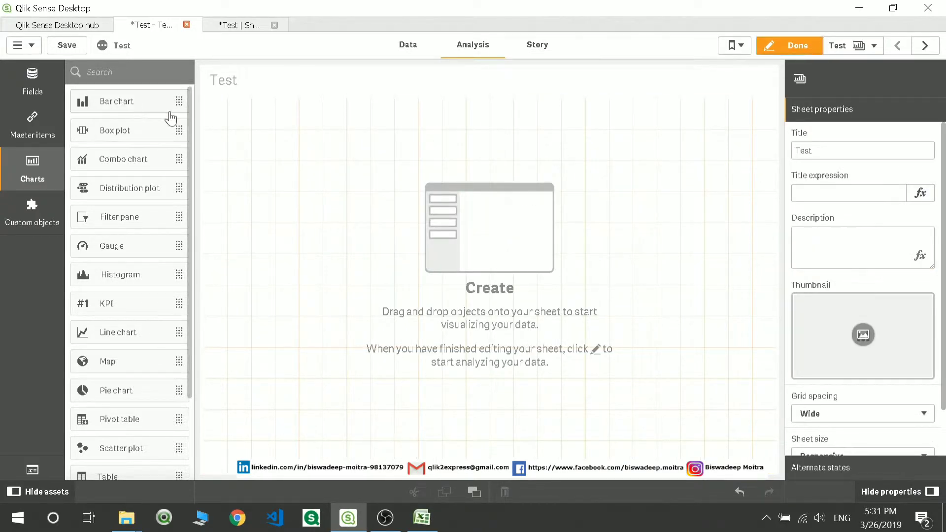
left_click_drag(148, 104, 459, 287)
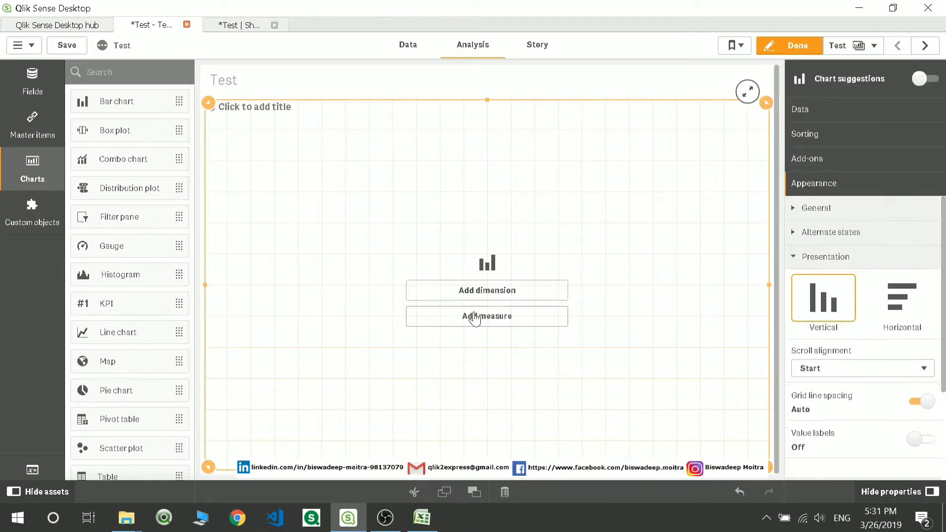
left_click(473, 295)
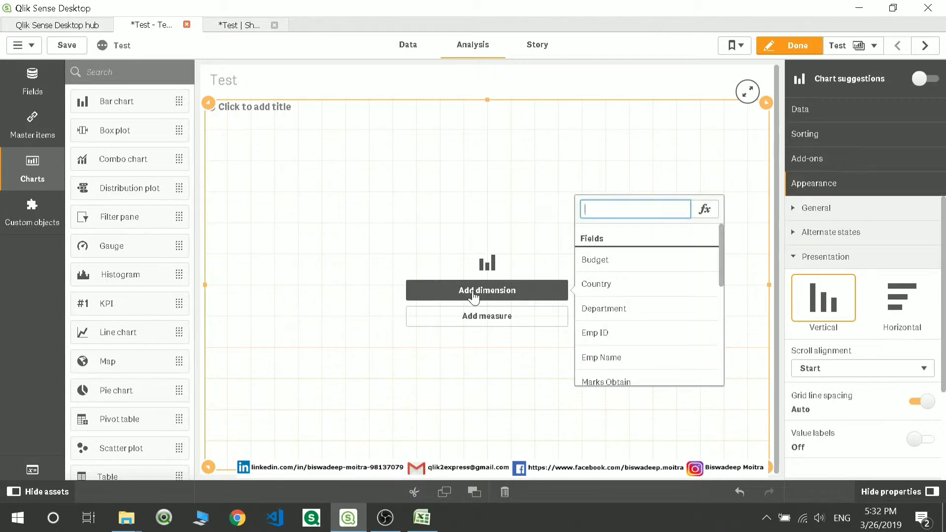
type("em")
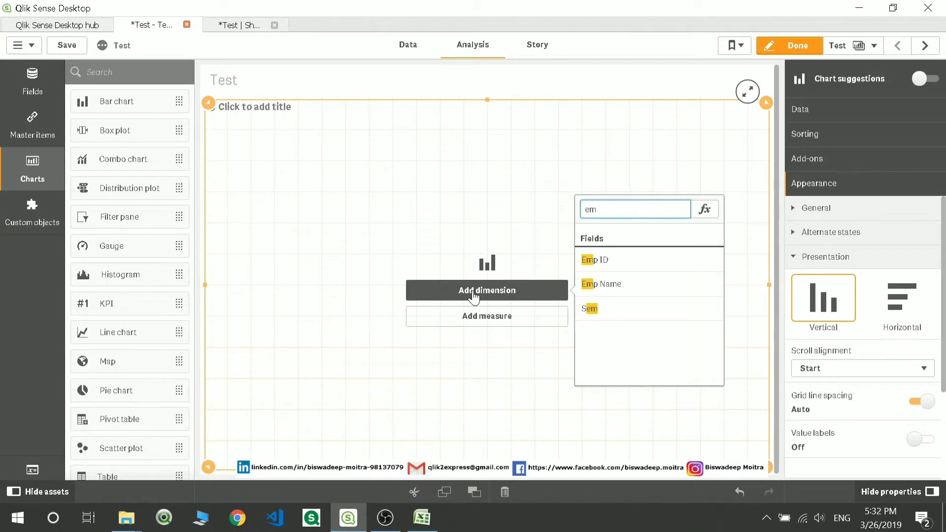
type("p")
left_click(601, 284)
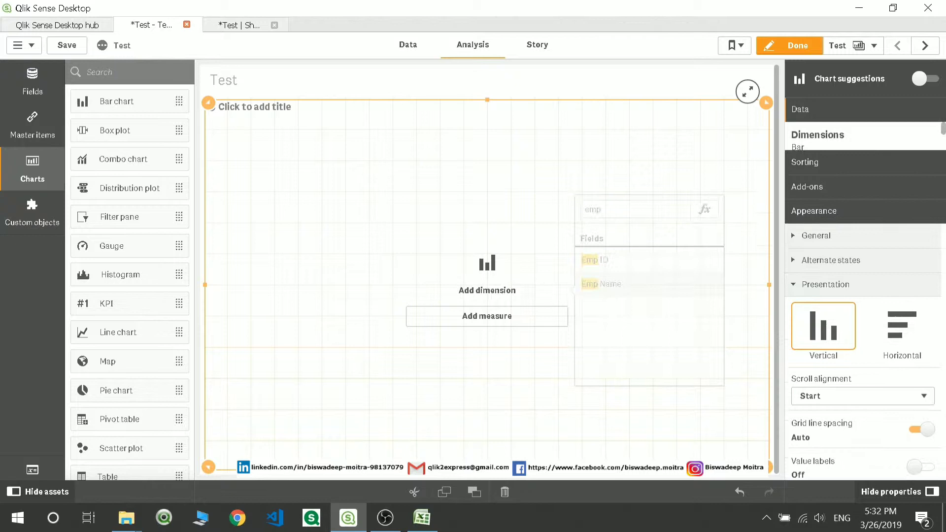
- Add Sum([Sales in USD]) as the bar chart's measure
left_click(502, 315)
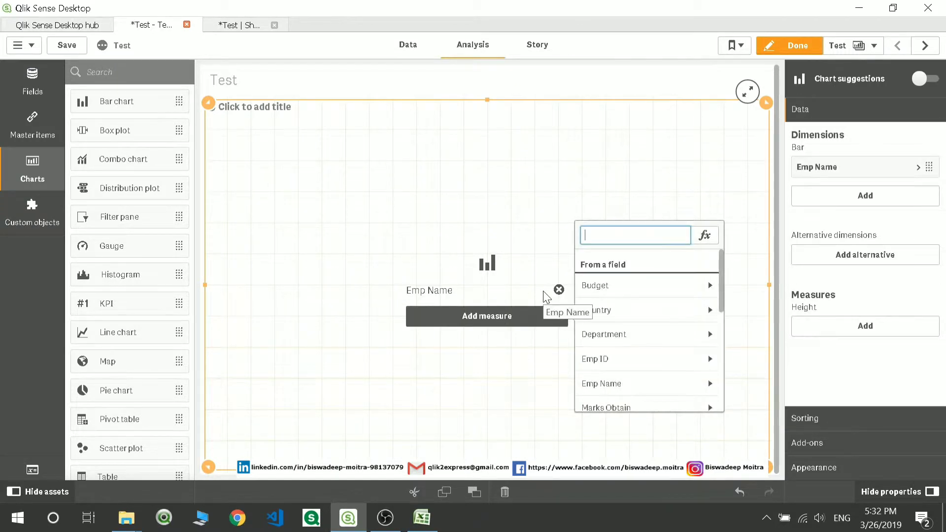
type("sa")
left_click(623, 315)
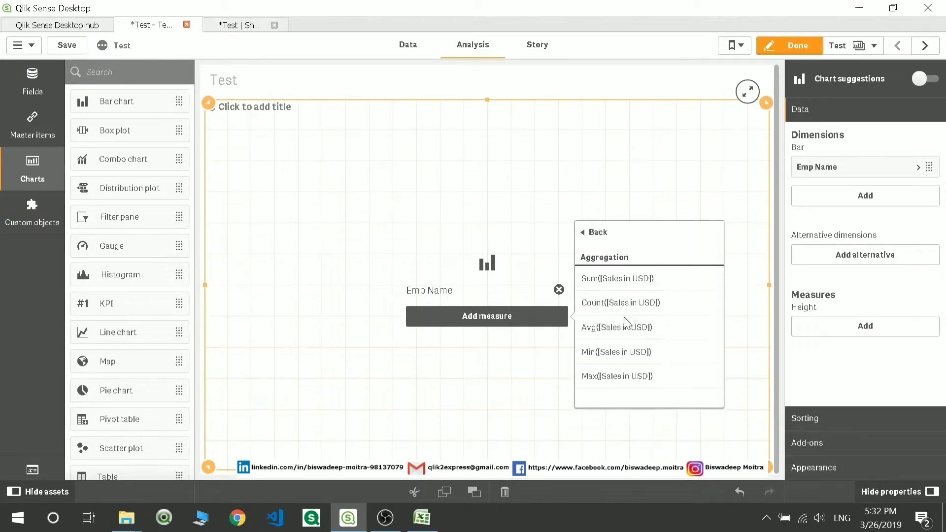
left_click(618, 279)
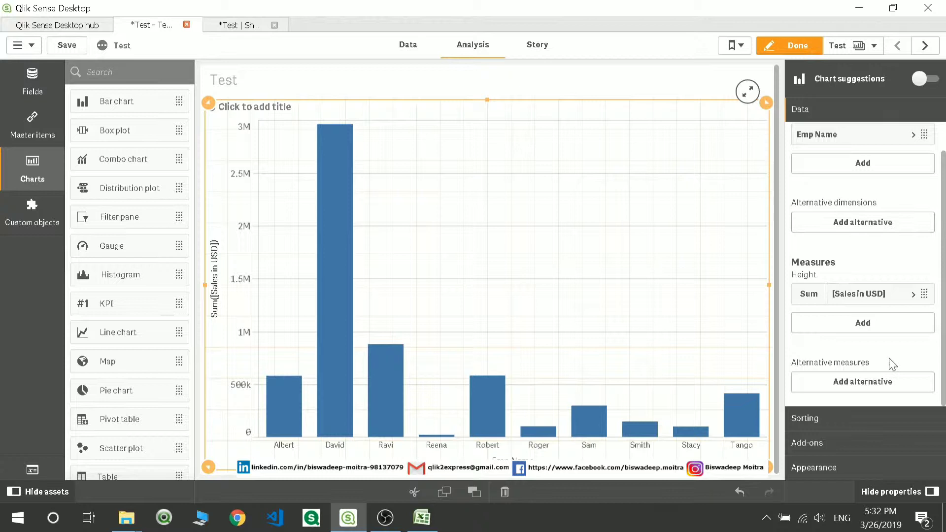
- Label the Emp Name dimension 'Employee'
scroll(848, 197, "up", 1)
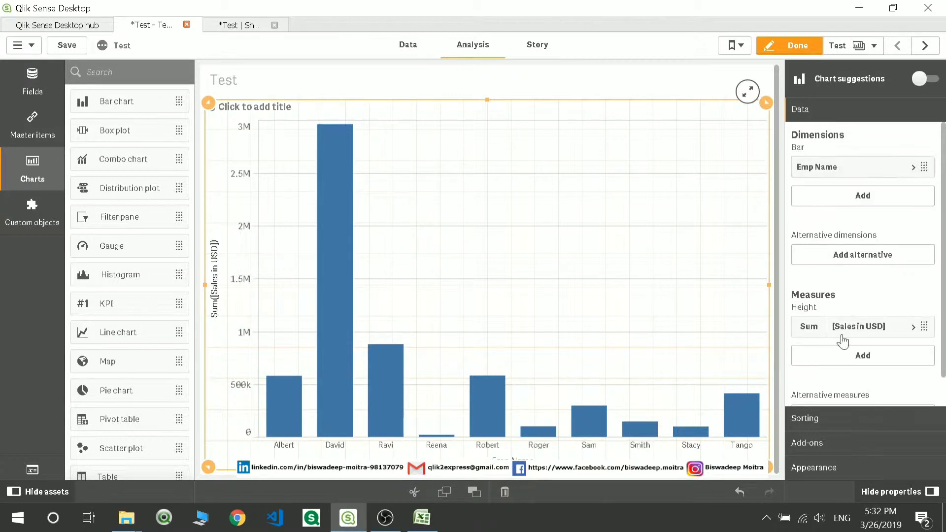
scroll(845, 342, "down", 1)
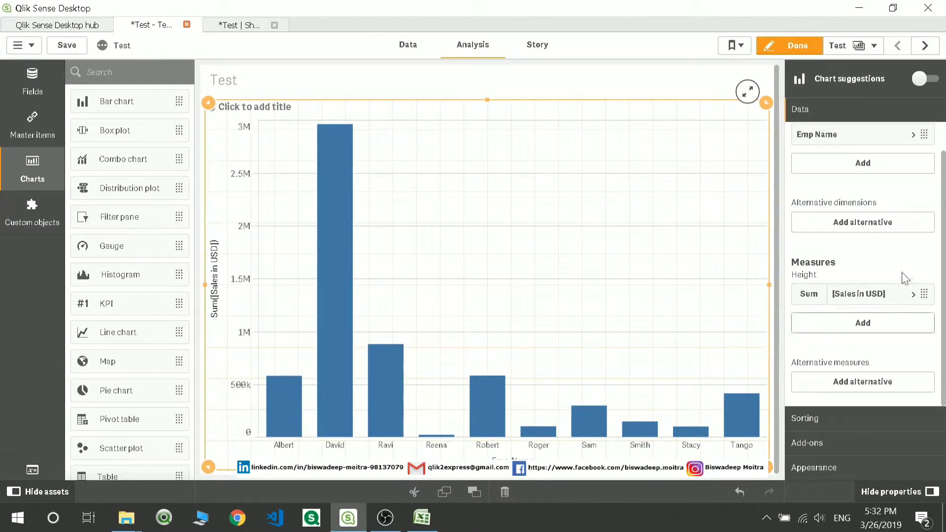
scroll(882, 217, "up", 1)
left_click(857, 167)
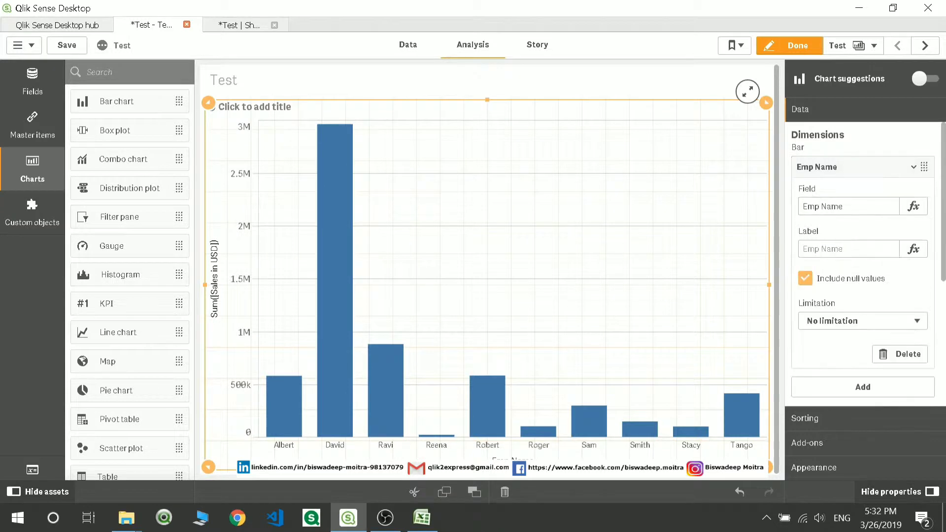
left_click(838, 245)
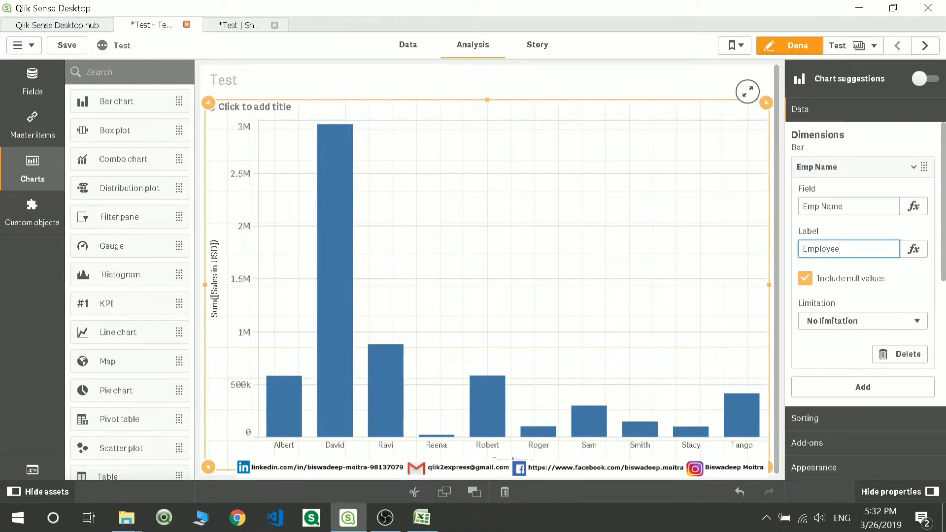
key("Return")
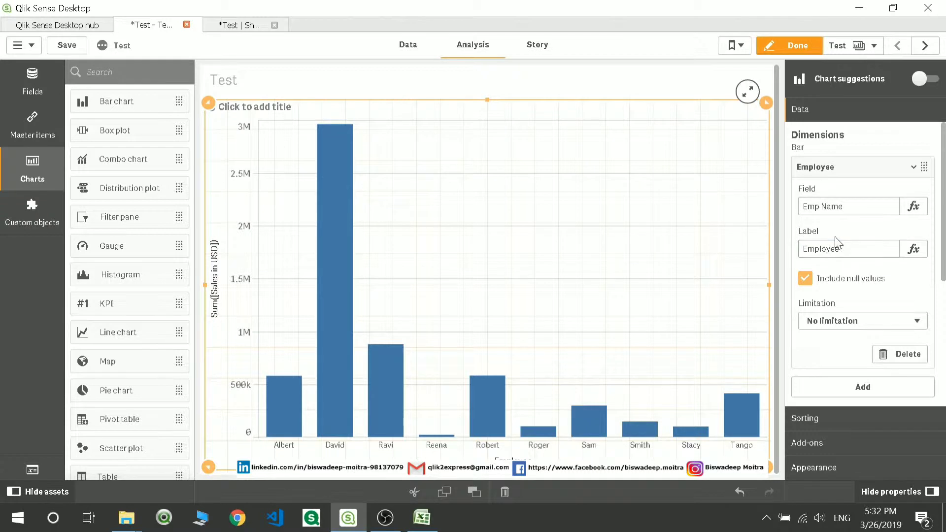
left_click(841, 179)
- Label the Sales in USD measure 'Sales'
left_click(838, 327)
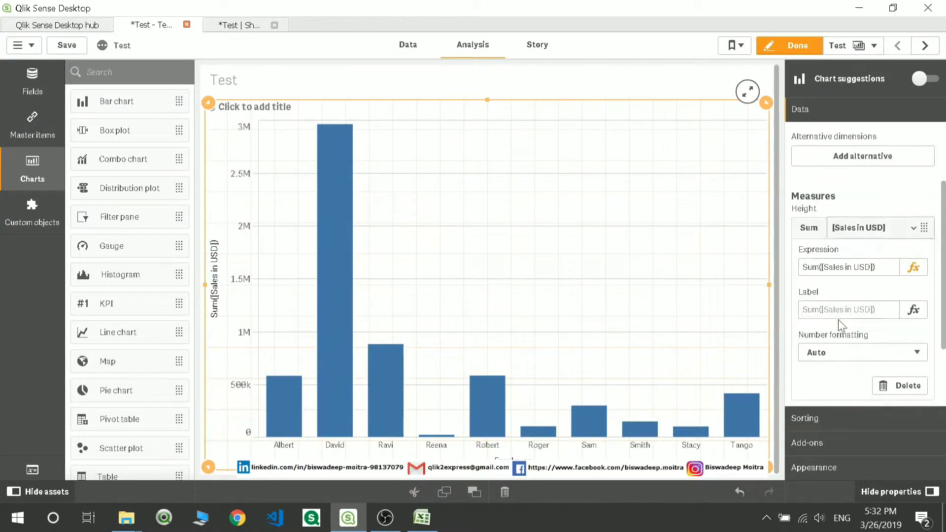
left_click(839, 313)
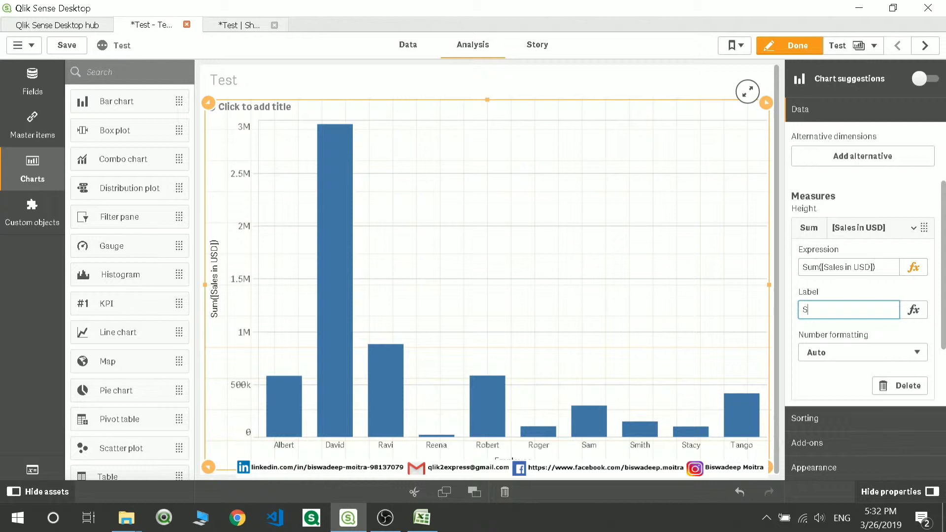
type("Sales")
key("Return")
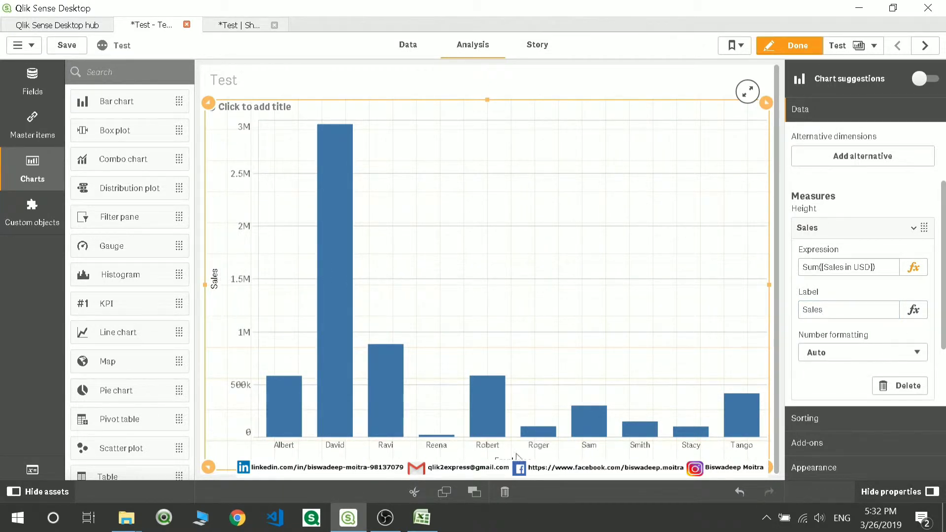
left_click(853, 228)
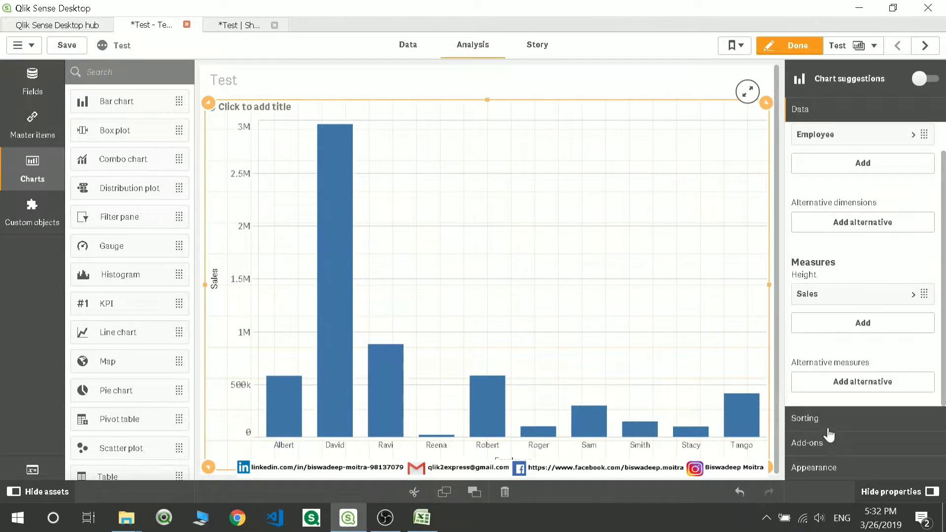
- Add Quarter as a second dimension, grouping each employee's Sales bars by quarter
left_click(828, 468)
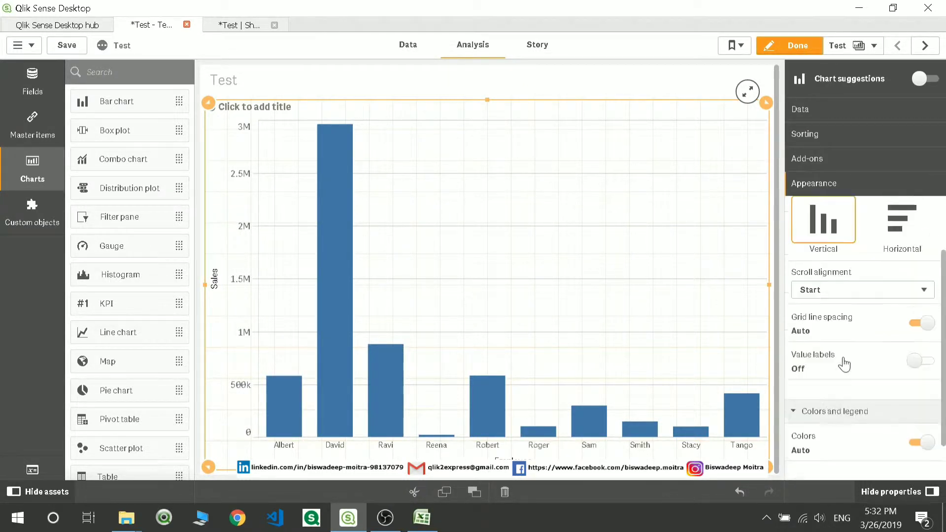
scroll(837, 296, "up", 1)
left_click(827, 106)
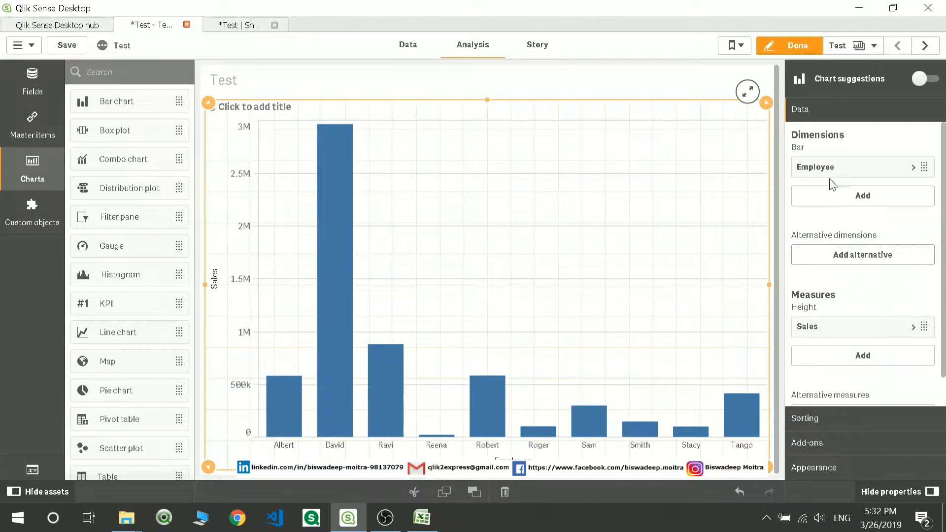
left_click(833, 202)
left_click(833, 203)
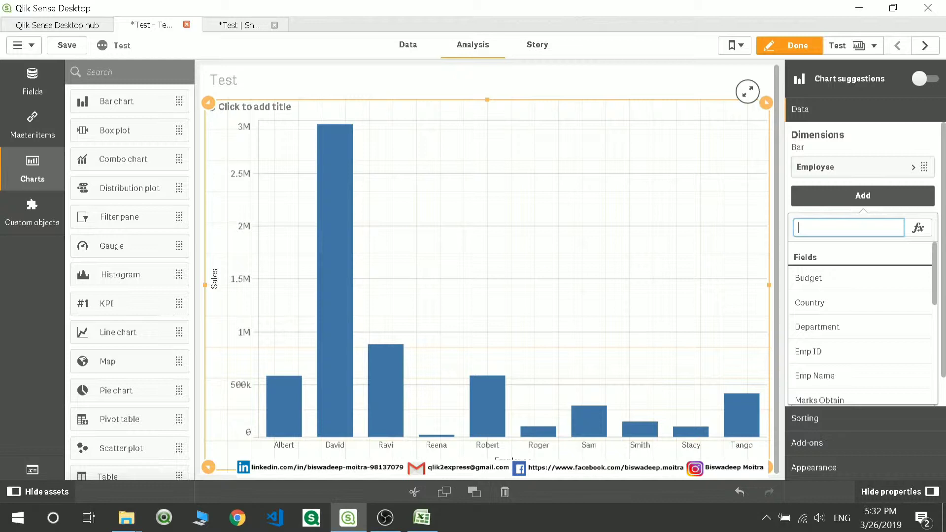
type("Q")
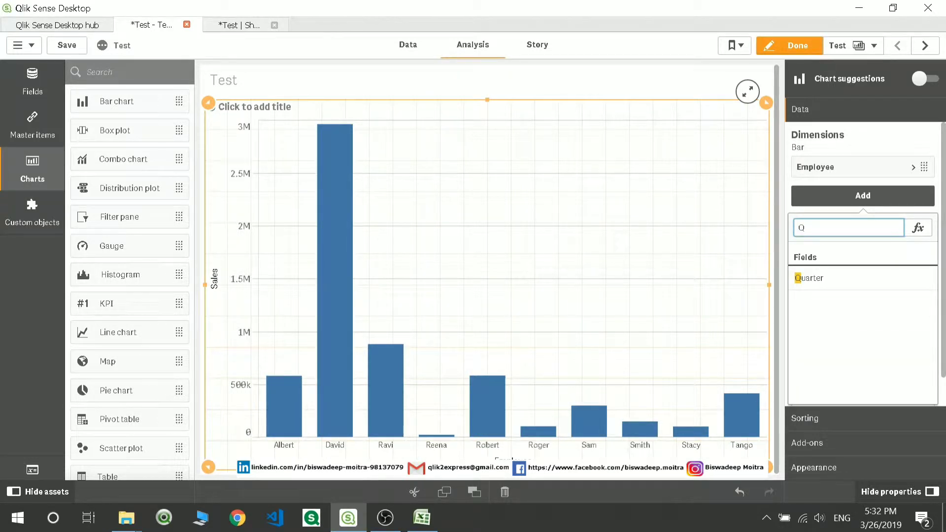
left_click(838, 279)
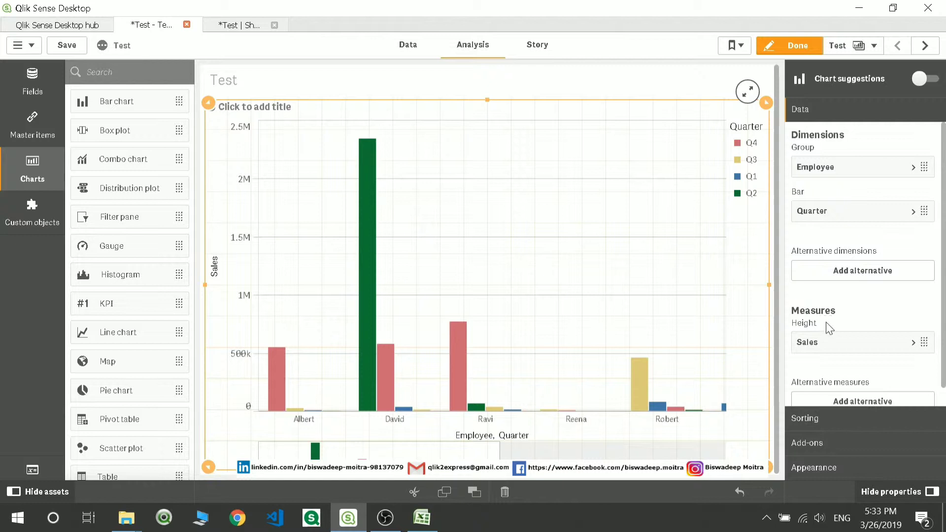
- Delete the Quarter dimension and add Year as the second dimension instead
right_click(844, 214)
left_click(827, 202)
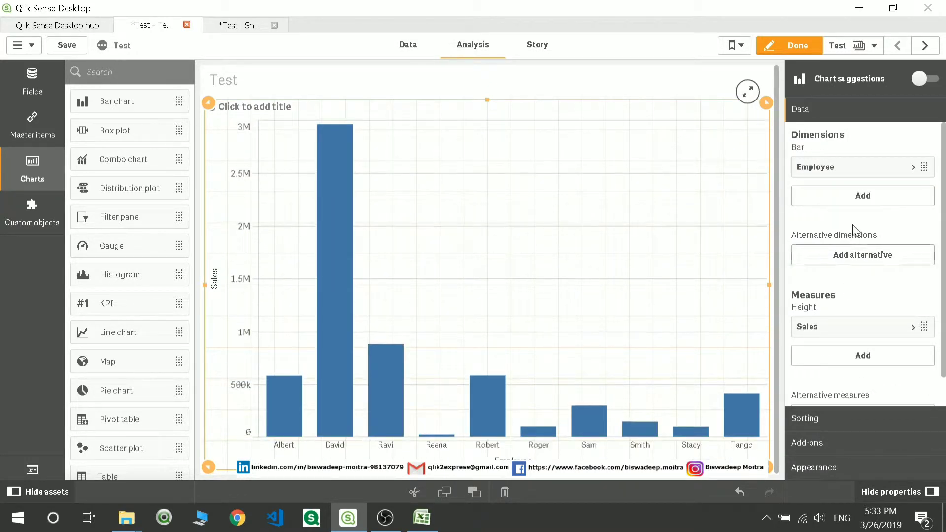
left_click(843, 204)
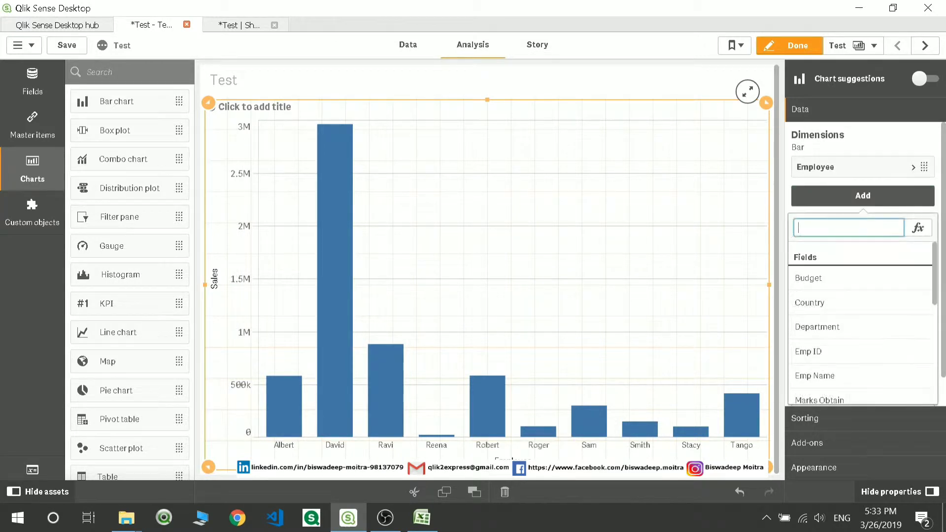
type("Yea")
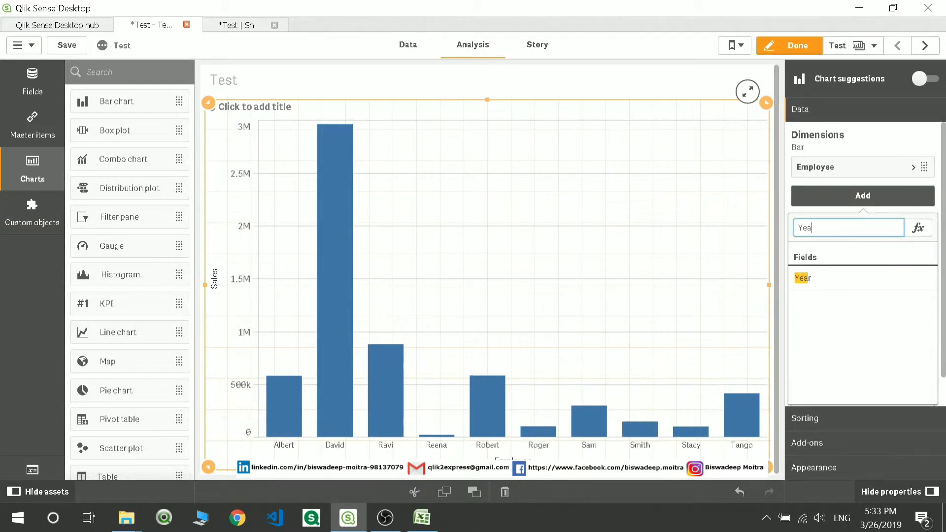
left_click(825, 282)
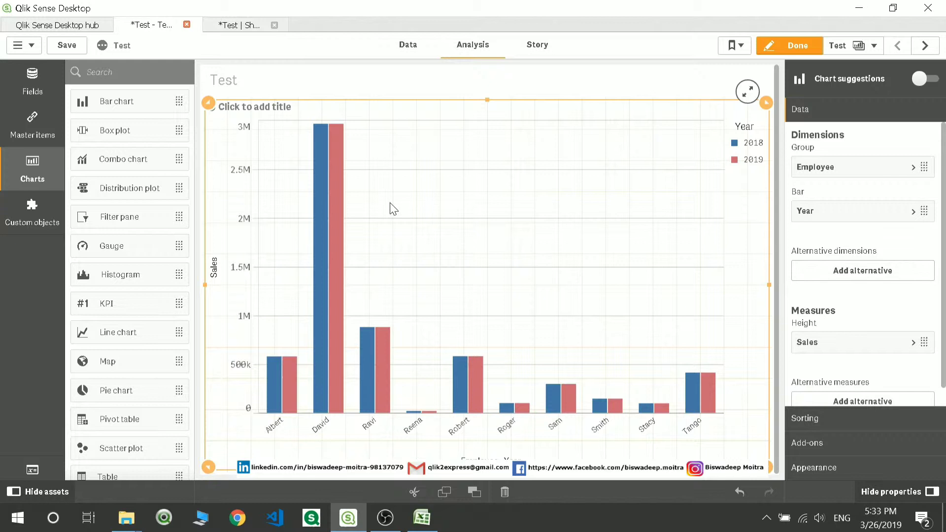
right_click(830, 221)
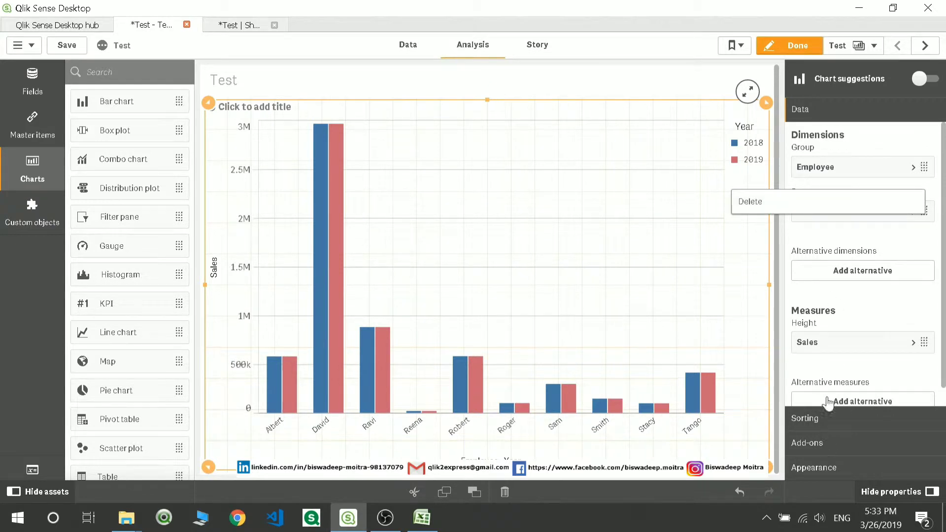
- Delete the Year dimension, leaving one Sales bar per Employee
left_click(804, 211)
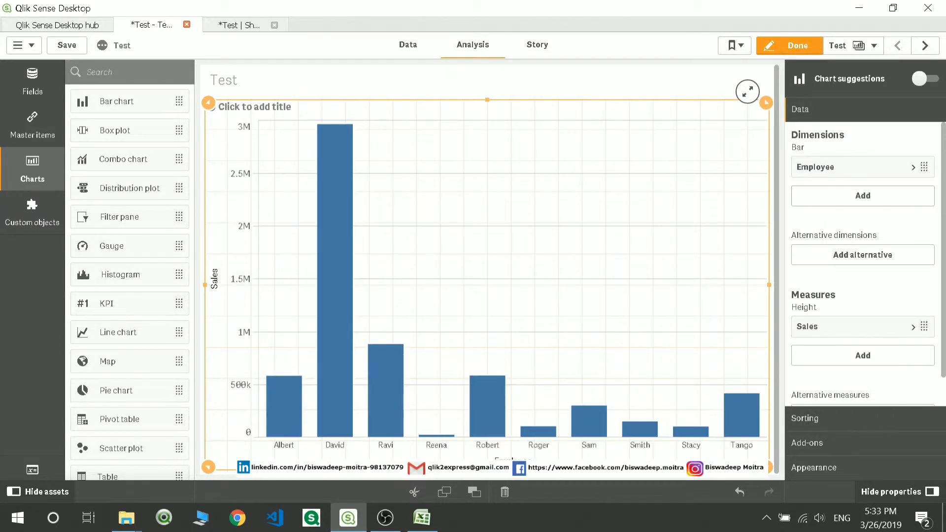
scroll(837, 332, "down", 1)
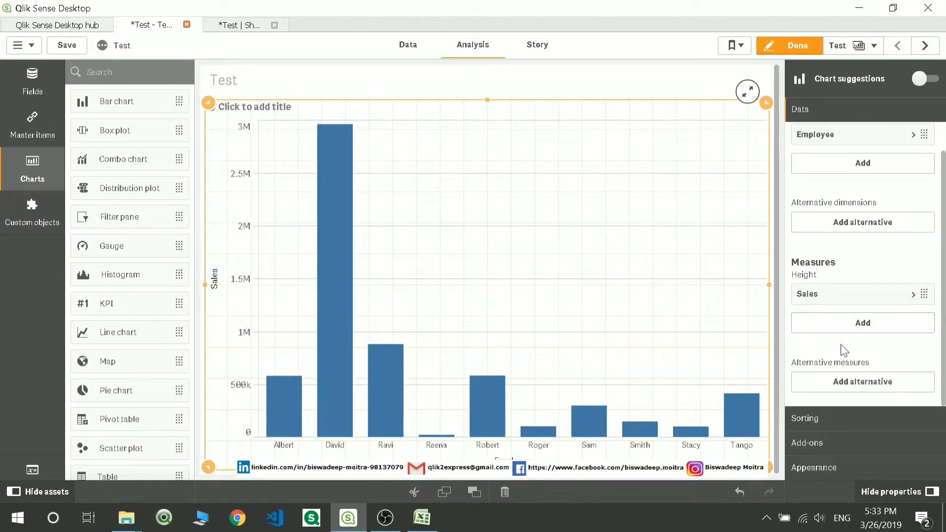
left_click(853, 387)
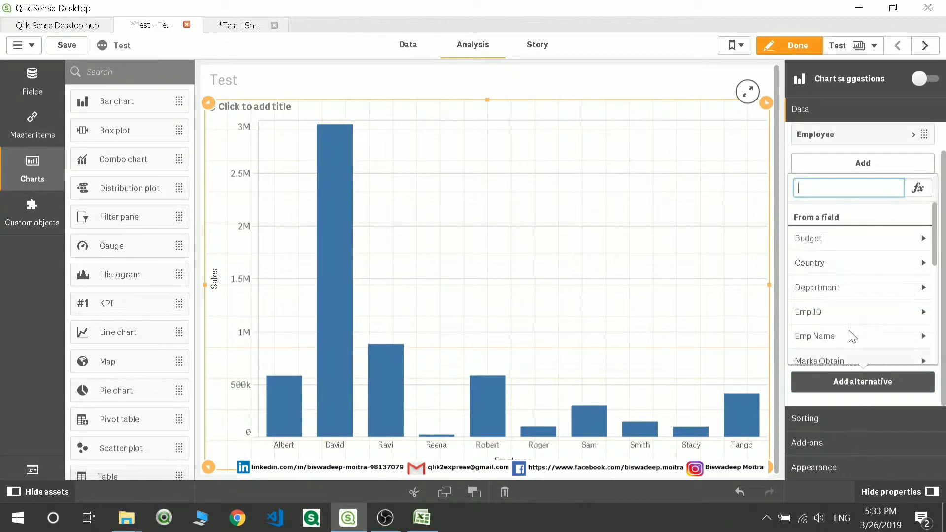
type("Q")
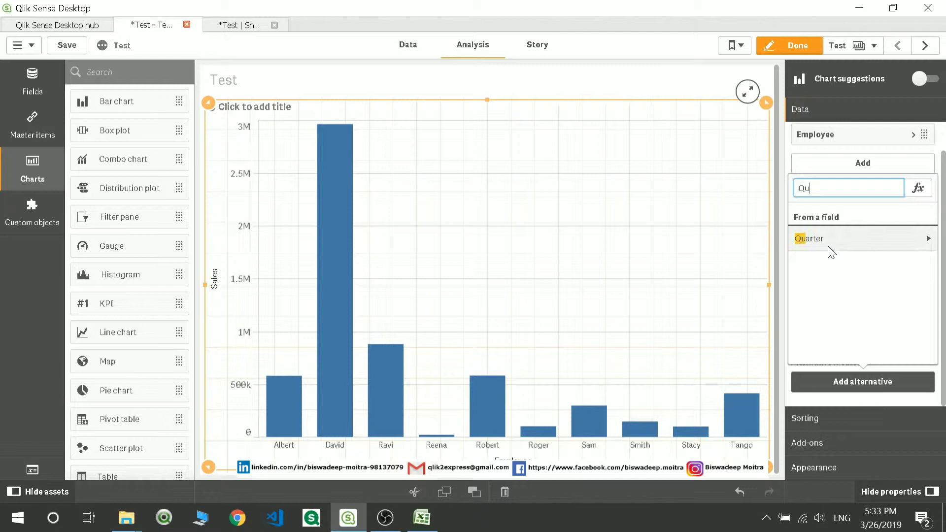
type("u")
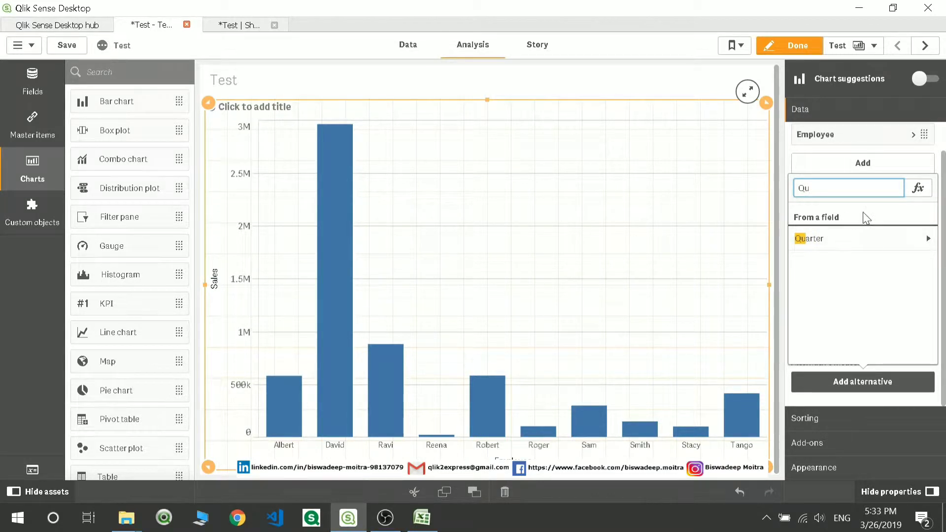
key("Escape")
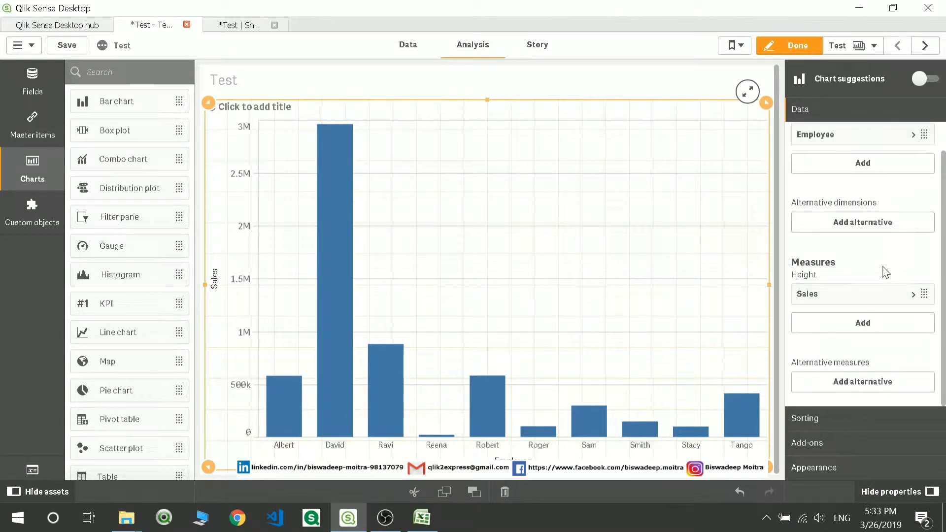
- Add Quarter as an alternative dimension
left_click(863, 223)
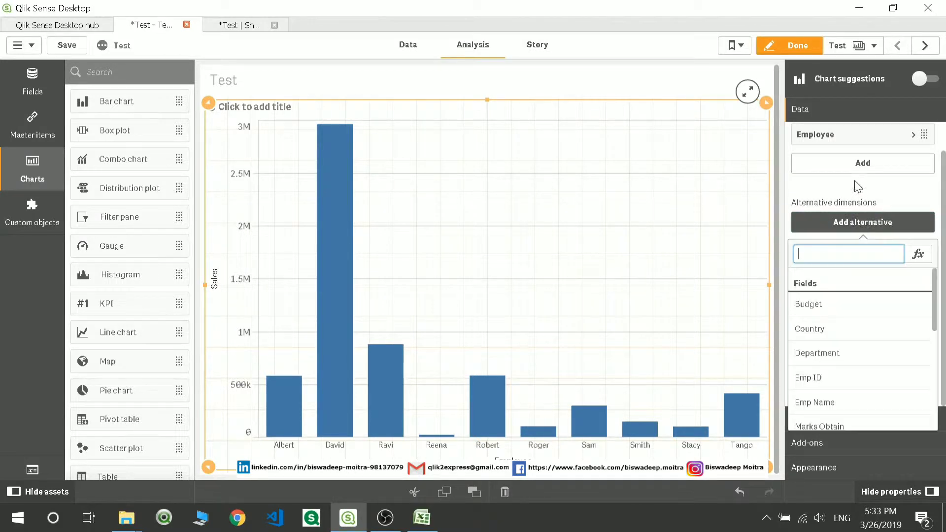
type("Qua")
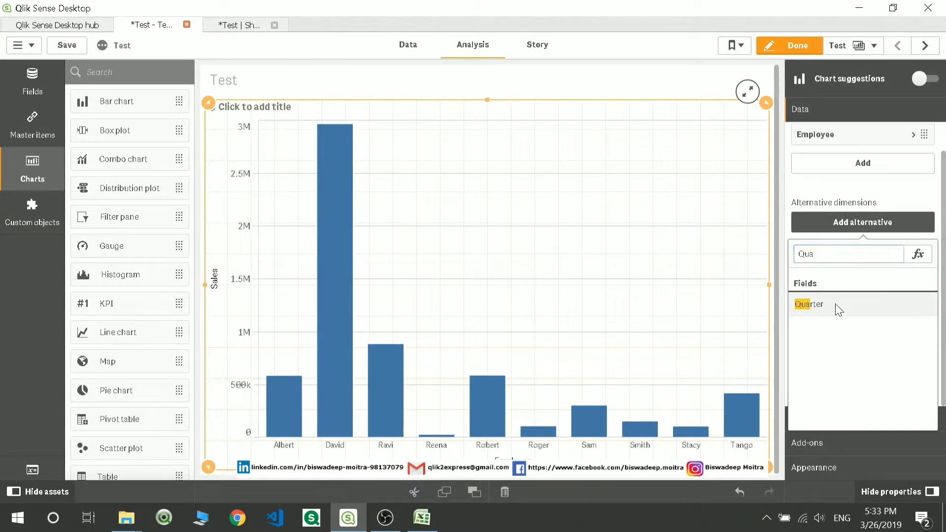
left_click(836, 304)
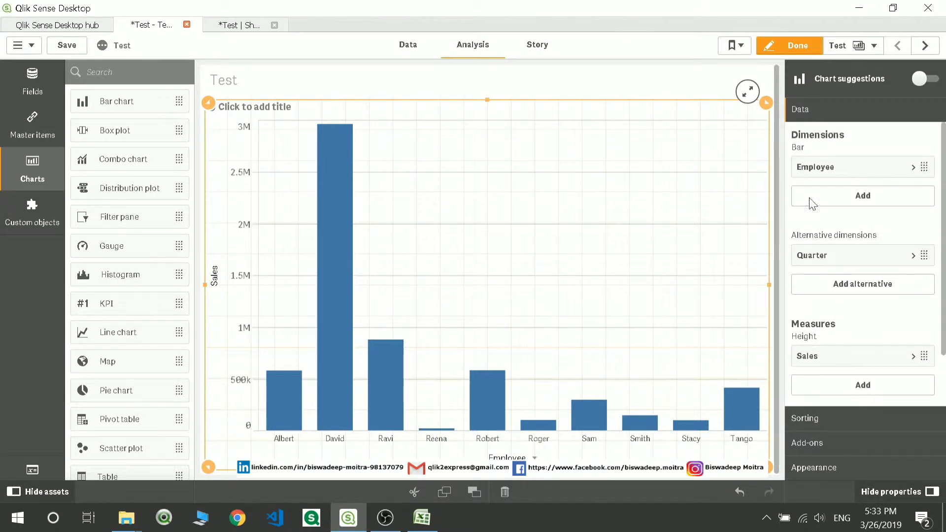
- Leave edit mode and use exploration to switch the dimension to Quarter, then back to Employee
left_click(776, 53)
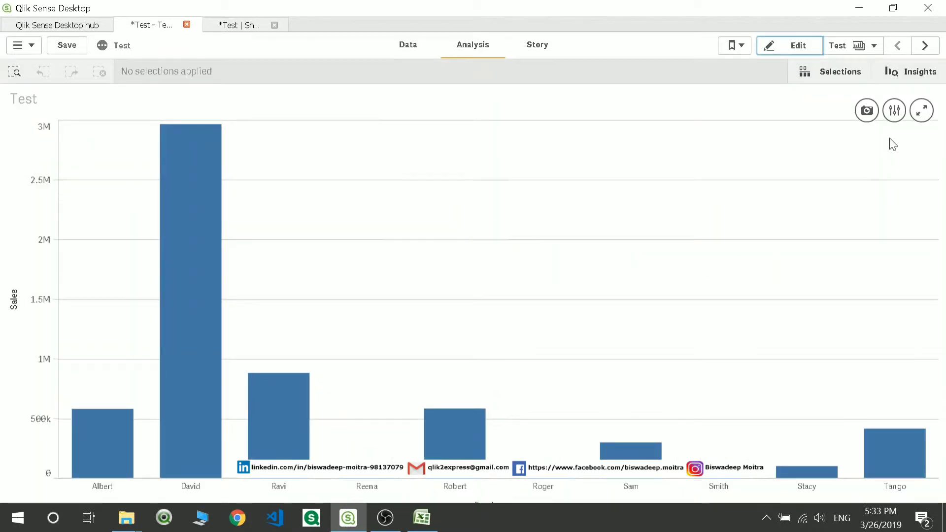
left_click(889, 130)
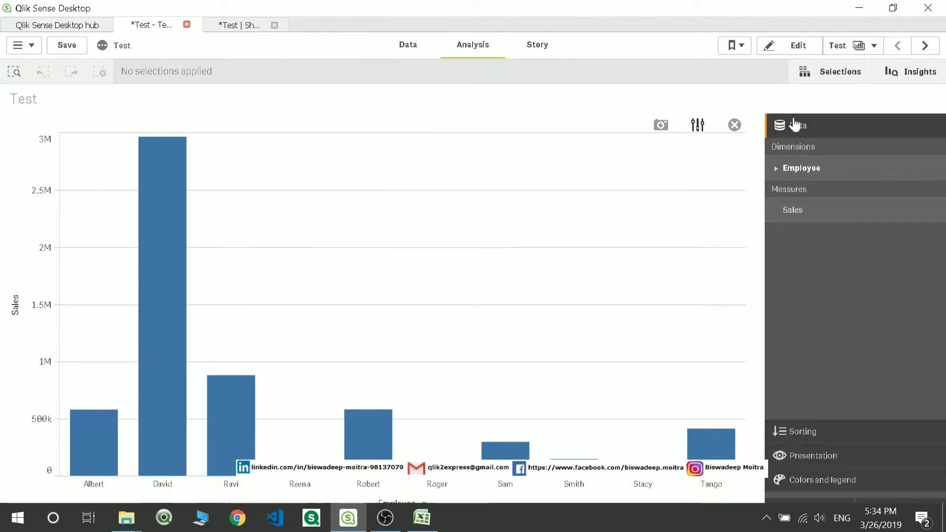
left_click(780, 170)
left_click(796, 217)
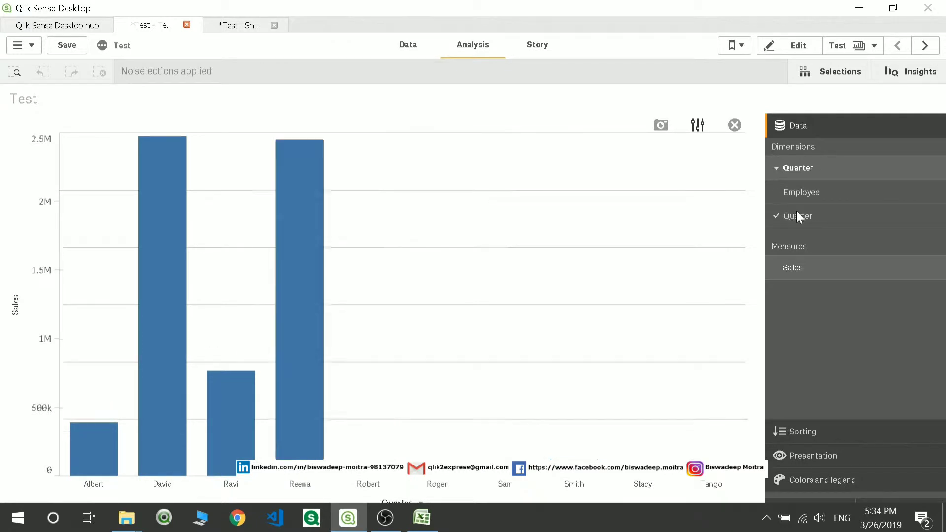
left_click(799, 195)
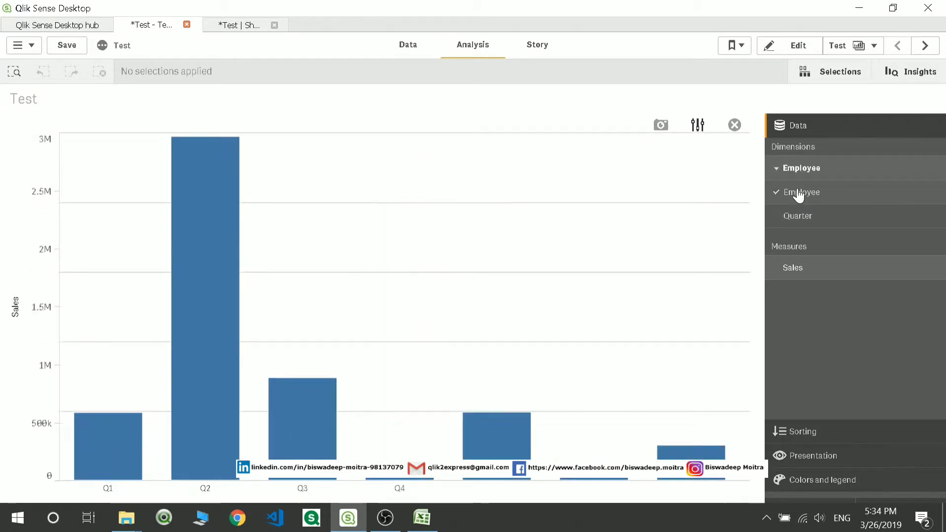
left_click(788, 173)
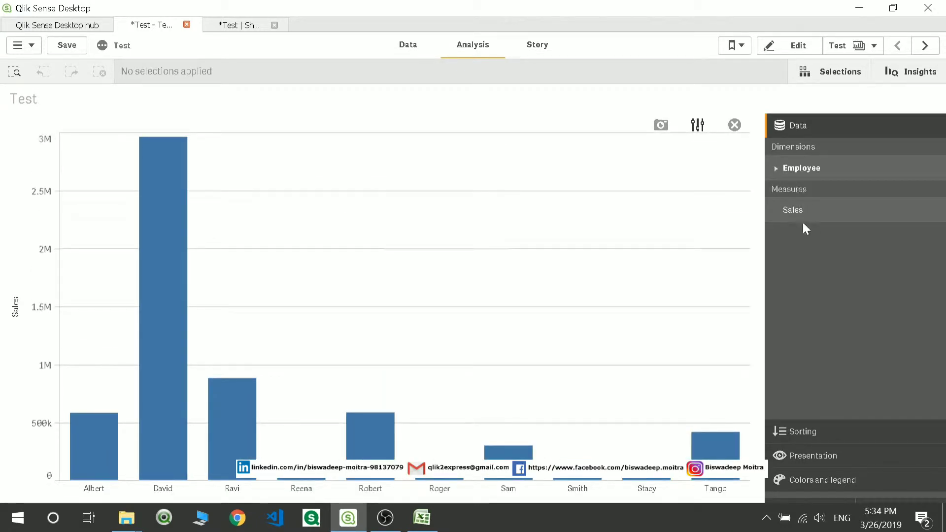
- Discard the exploration changes and add Sum(Budget) as an alternative measure
left_click(792, 44)
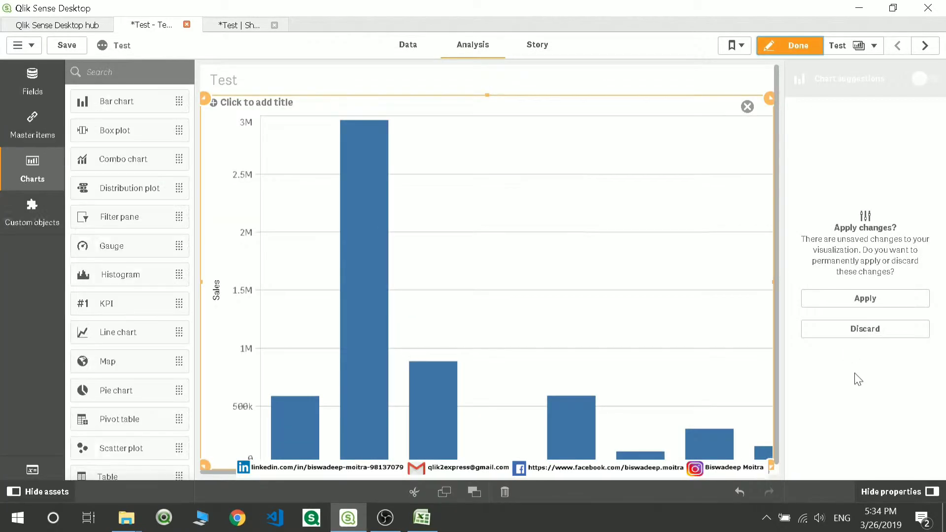
left_click(851, 335)
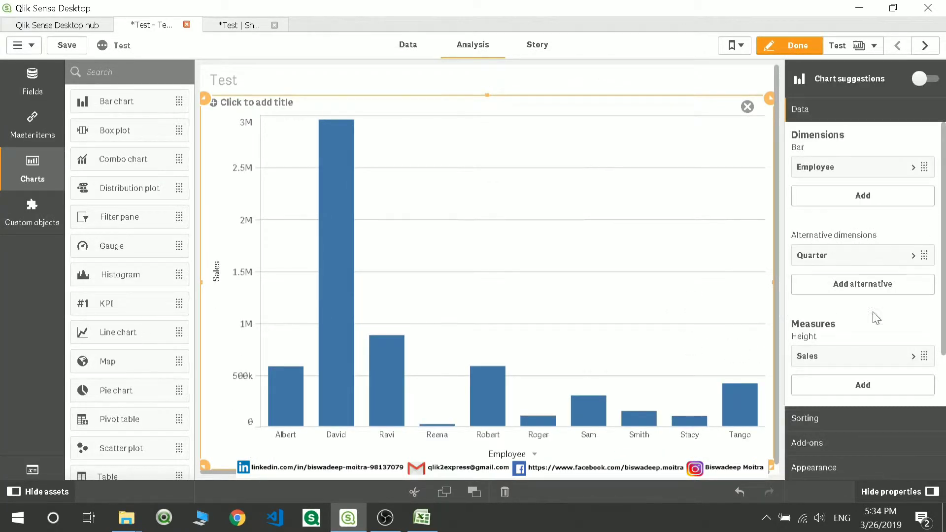
scroll(884, 339, "down", 2)
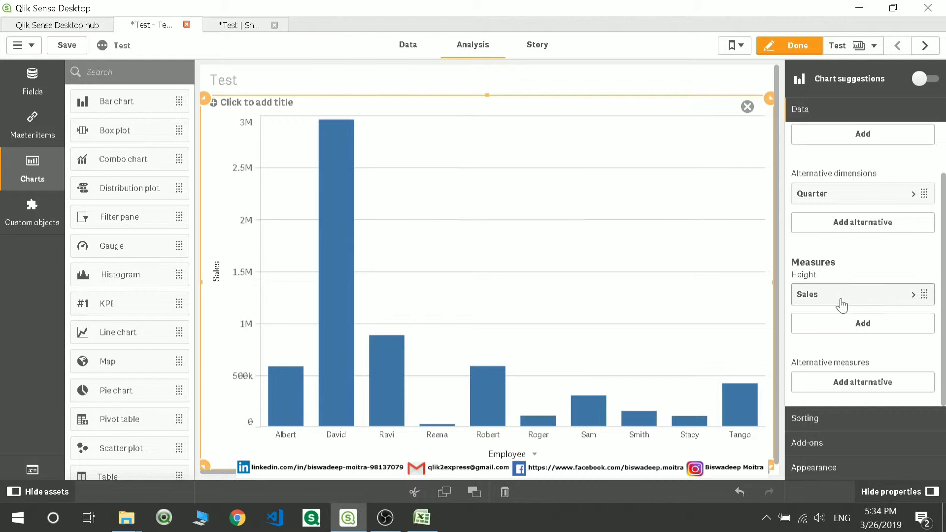
left_click(840, 326)
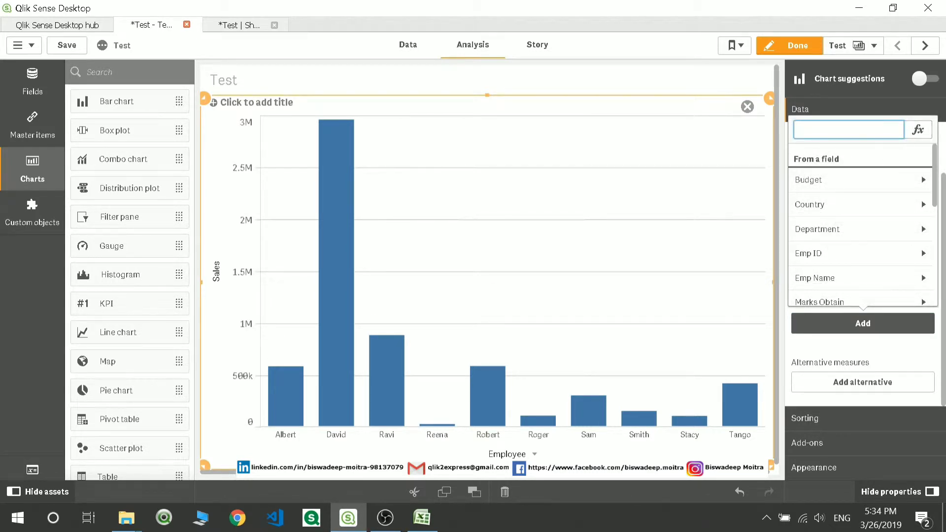
left_click(907, 179)
left_click(820, 181)
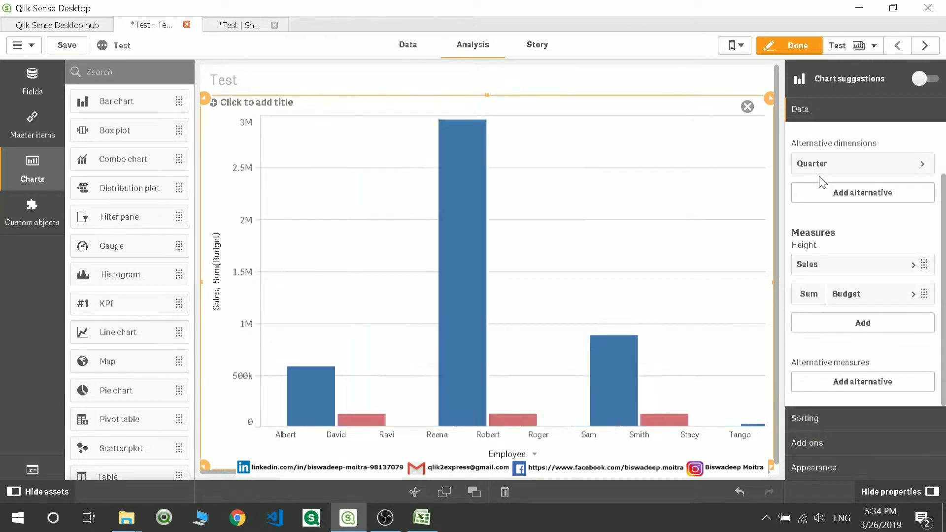
left_click_drag(851, 302, 887, 355)
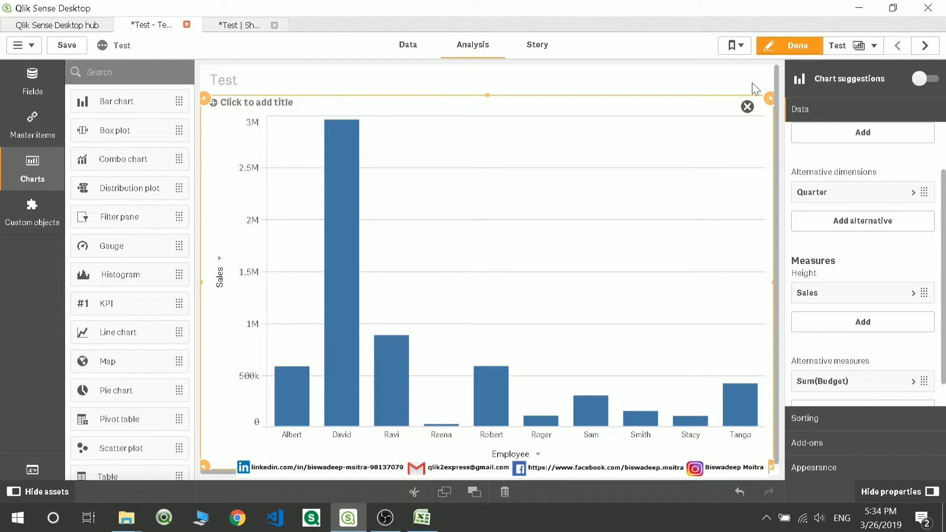
left_click(791, 46)
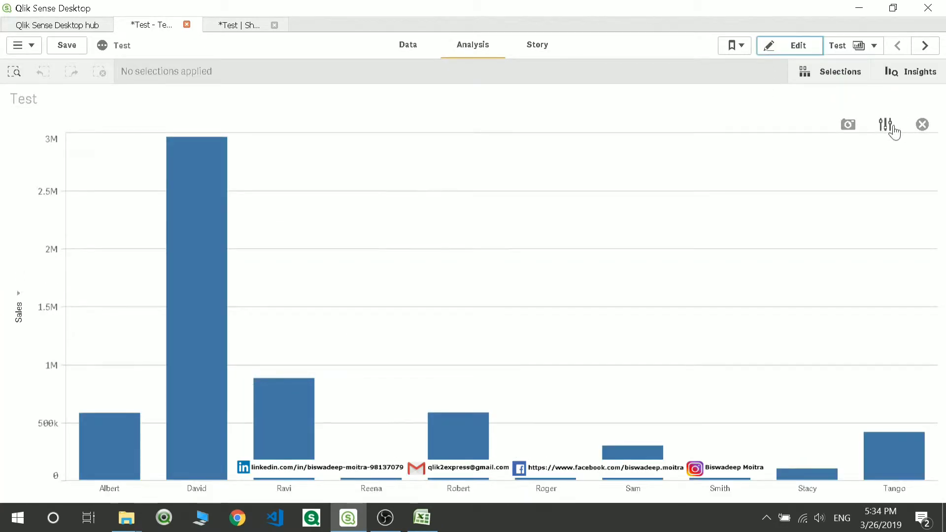
- Use exploration to switch the chart to Sum(Budget) by Quarter
left_click(886, 125)
left_click(798, 211)
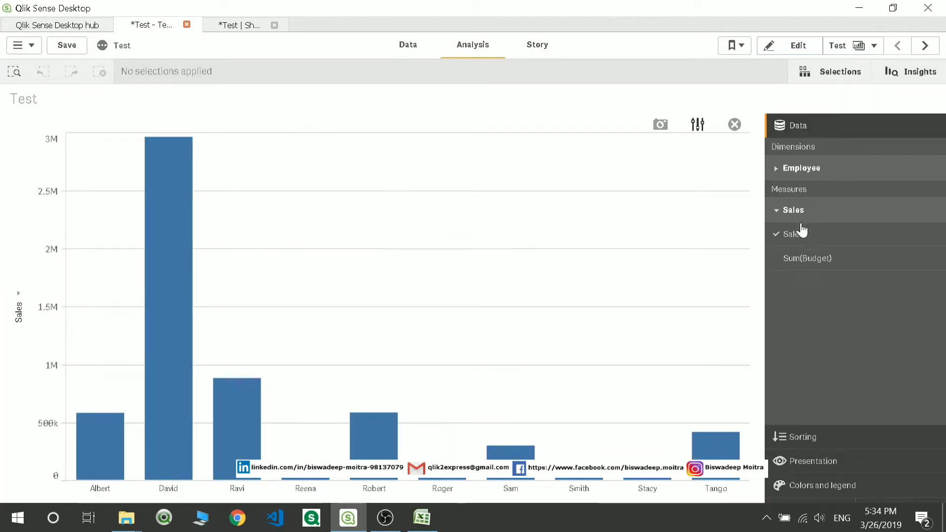
left_click(799, 260)
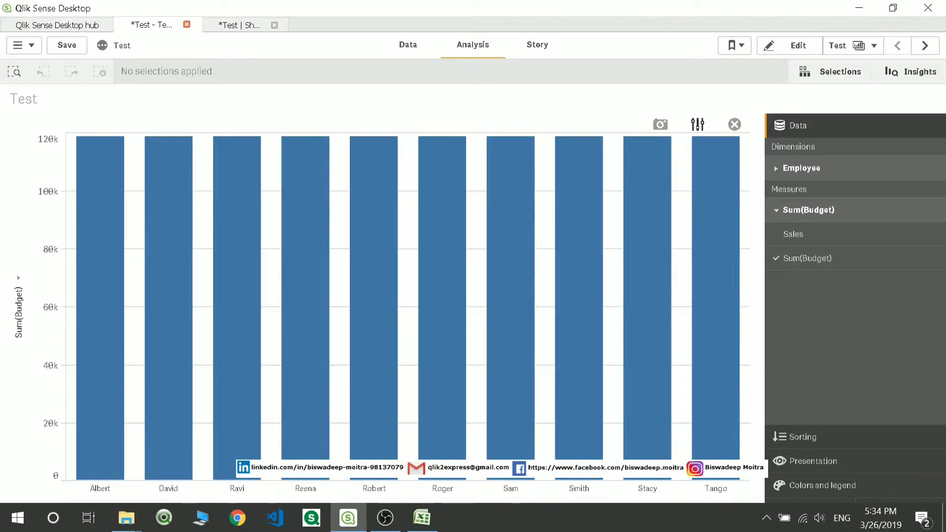
left_click(796, 170)
left_click(807, 217)
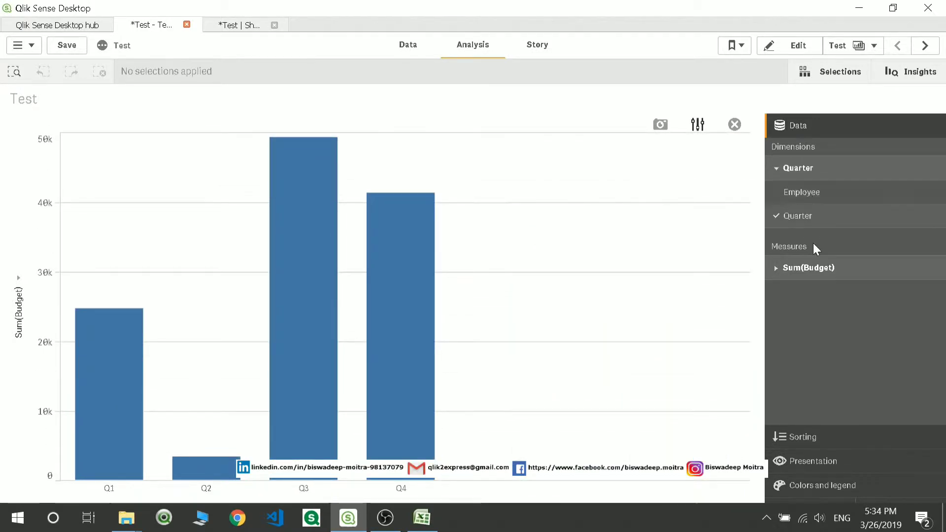
left_click(785, 174)
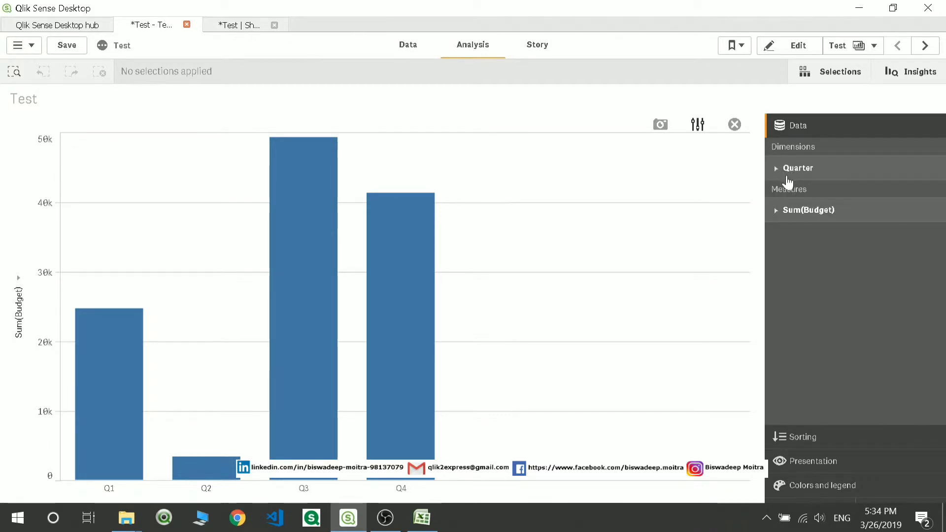
- Return to edit mode and apply the exploration changes
left_click(783, 52)
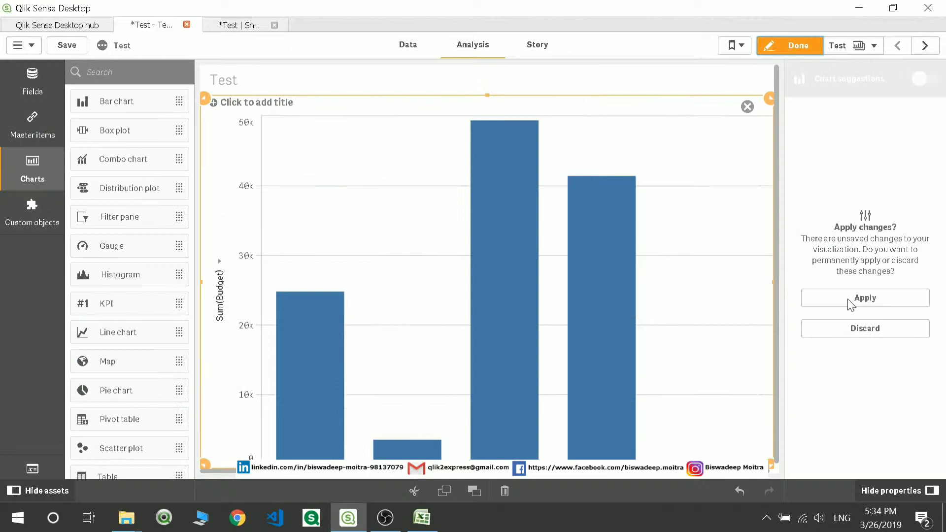
left_click(866, 299)
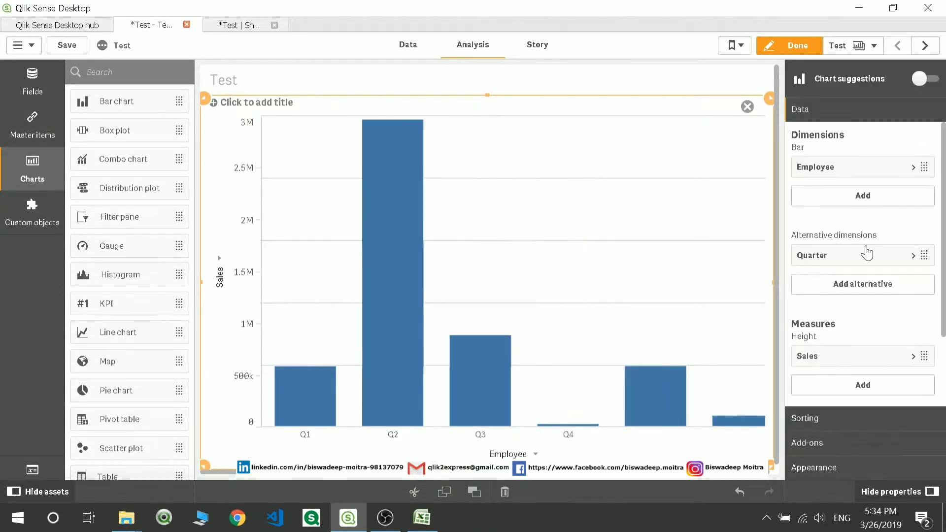
scroll(870, 266, "down", 2)
scroll(873, 270, "up", 1)
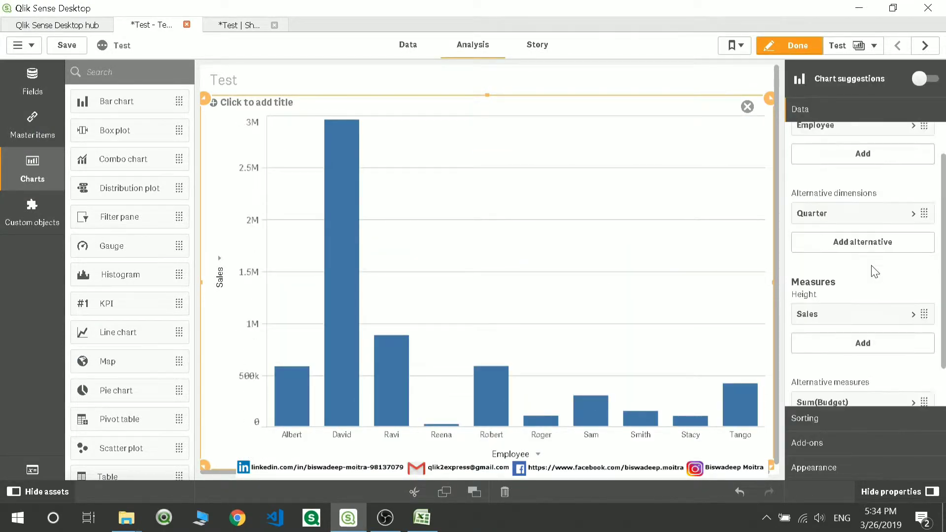
scroll(867, 285, "down", 1)
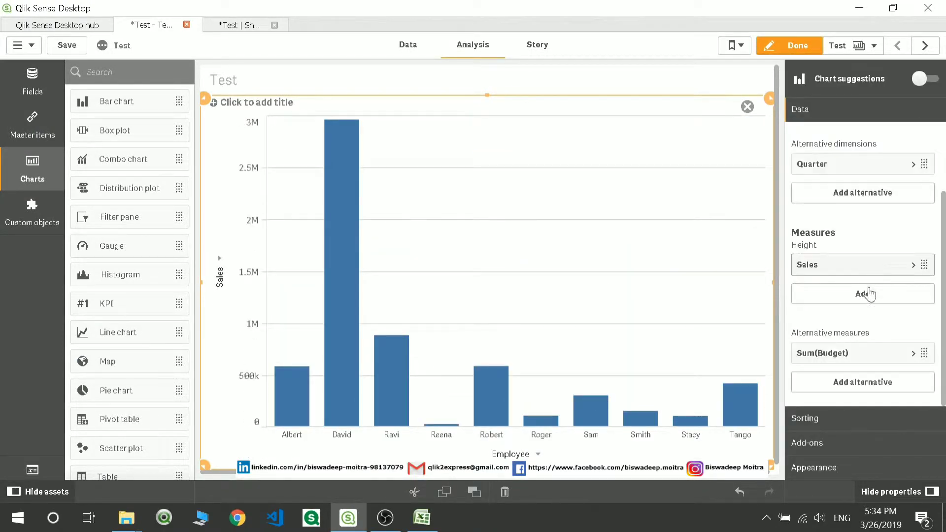
- Delete the Sum(Budget) alternative measure and the Quarter alternative dimension
right_click(860, 346)
left_click(857, 332)
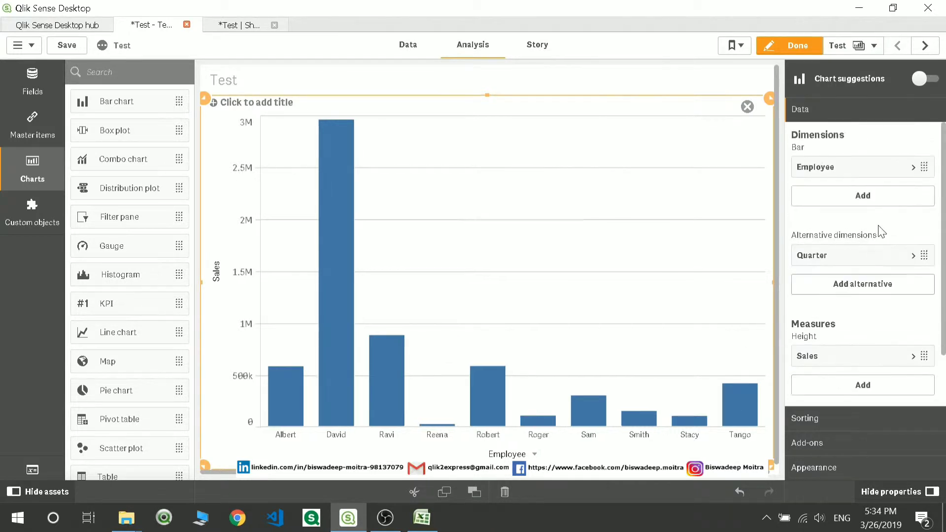
right_click(851, 257)
left_click(836, 241)
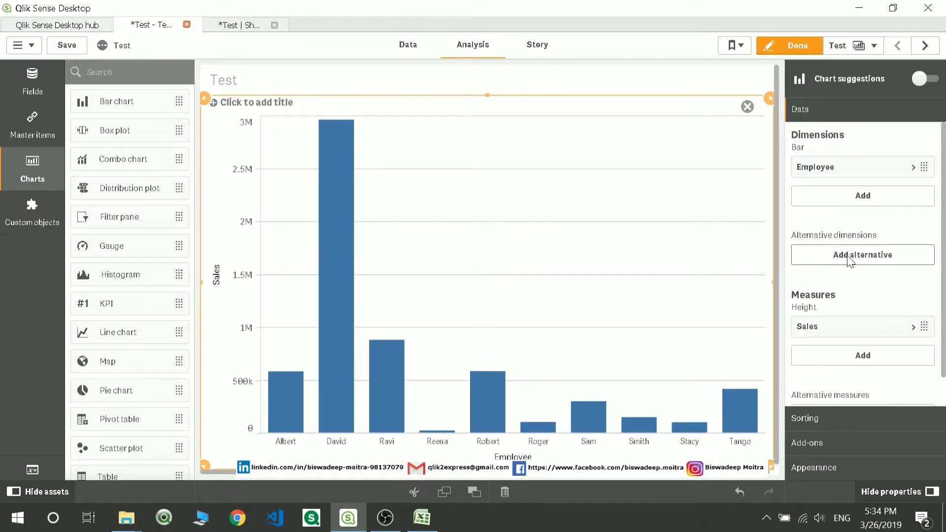
scroll(814, 336, "down", 1)
left_click(829, 469)
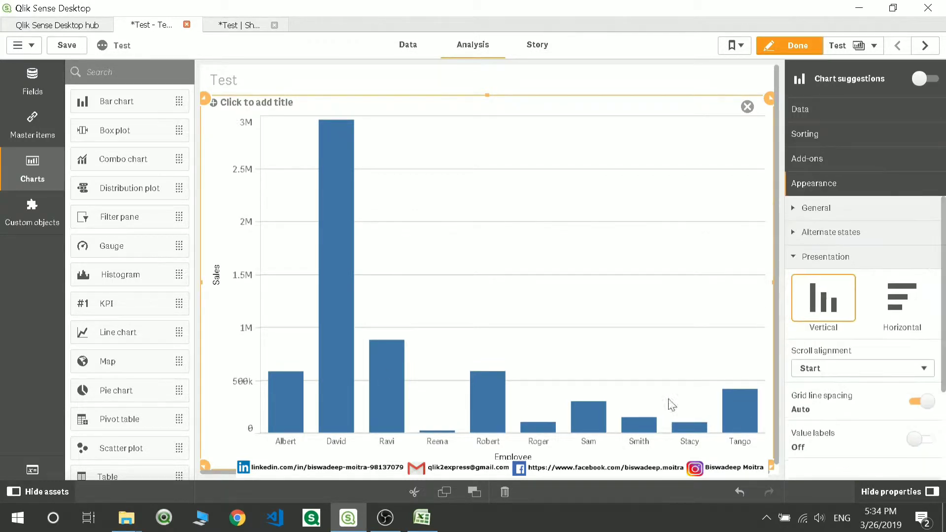
- Format the Sales measure as Number with the 1,000 pattern, without decimals
left_click(813, 111)
left_click(852, 294)
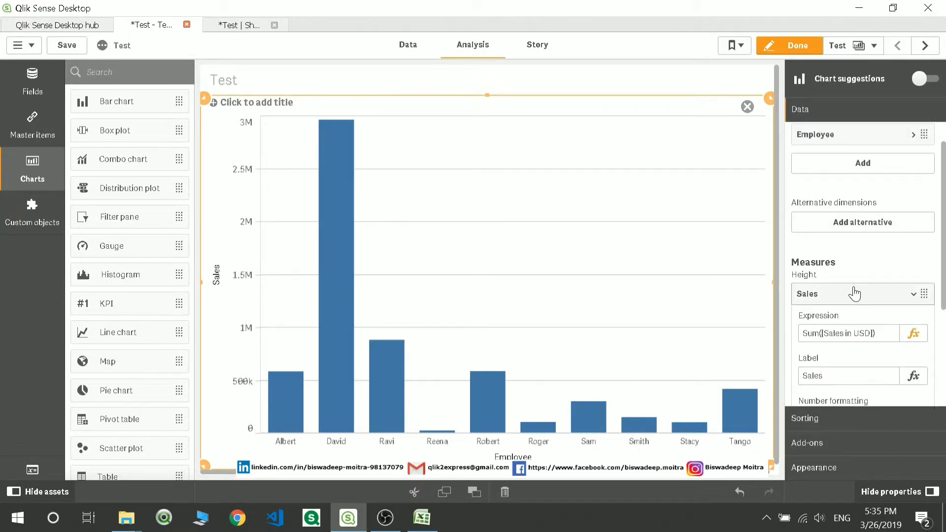
left_click(848, 331)
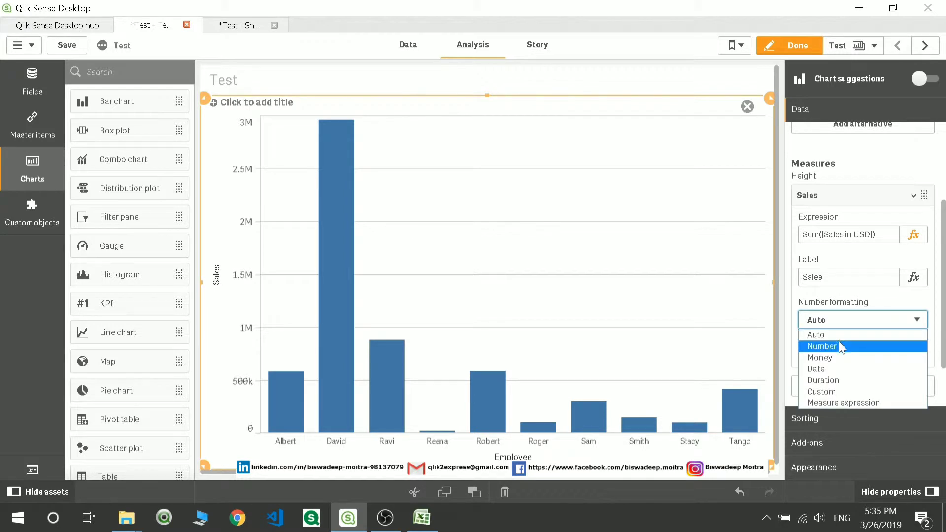
left_click(838, 345)
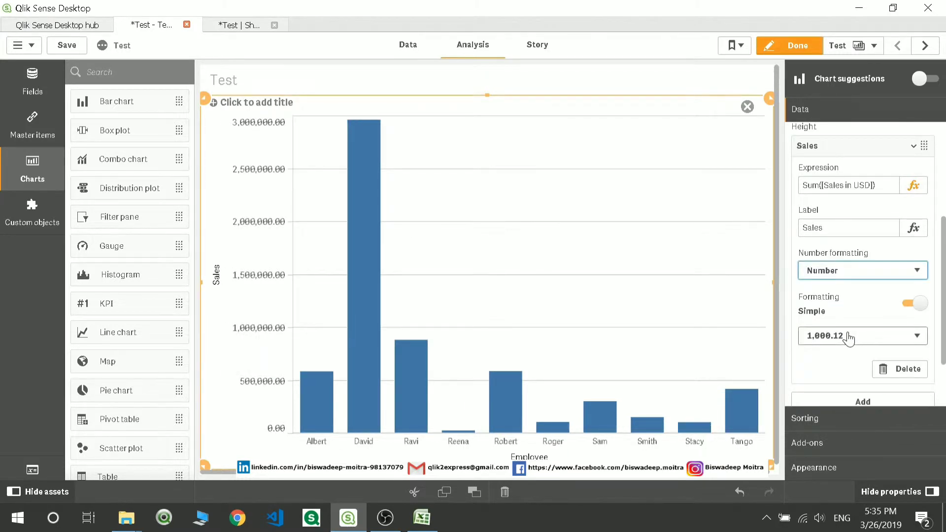
left_click(849, 339)
left_click(830, 355)
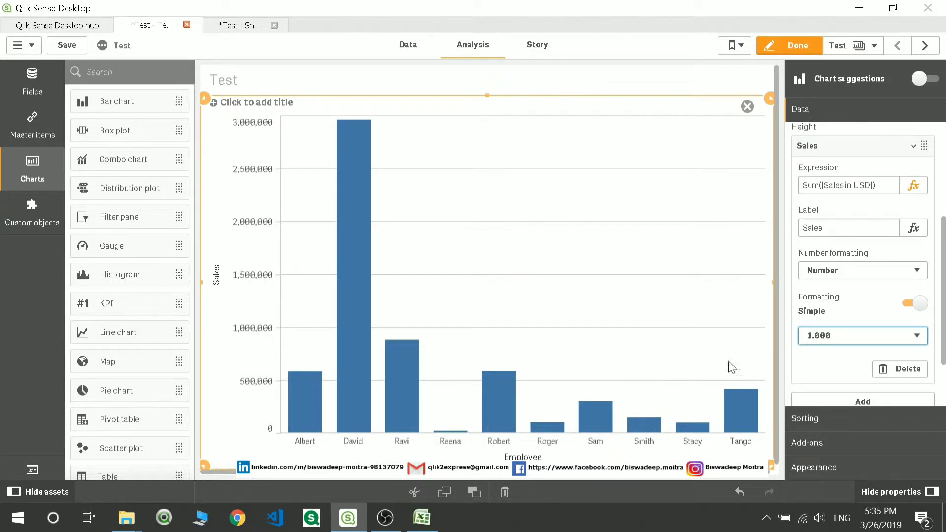
left_click(808, 146)
scroll(843, 247, "up", 1)
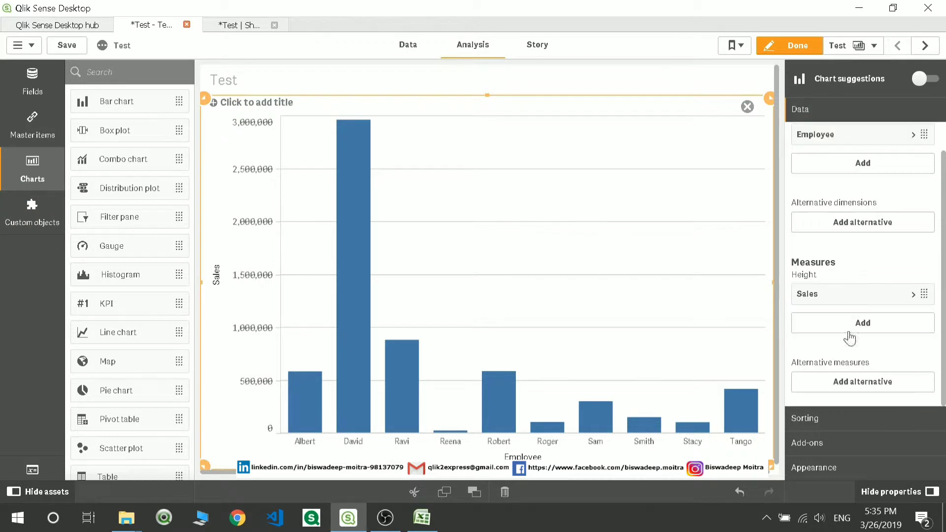
- Turn on value labels in the Appearance settings so every bar shows its sales value
left_click(832, 468)
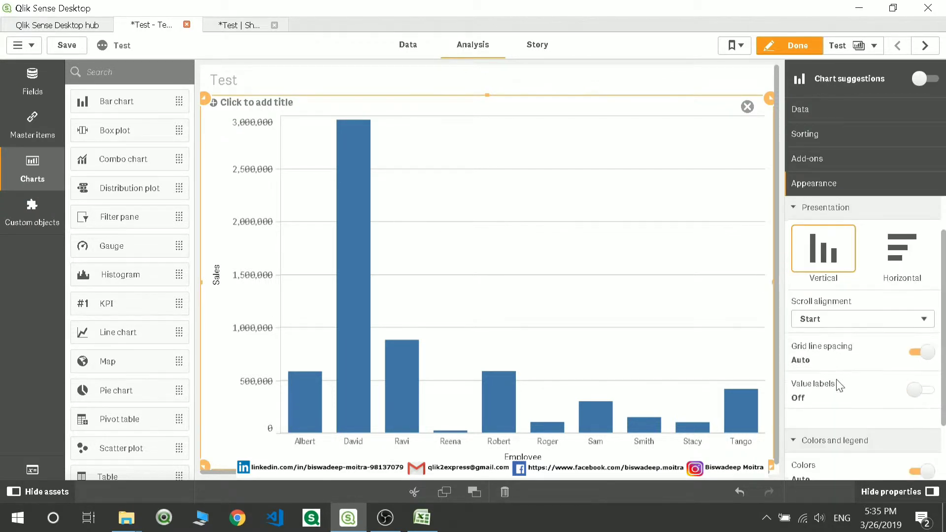
left_click(925, 393)
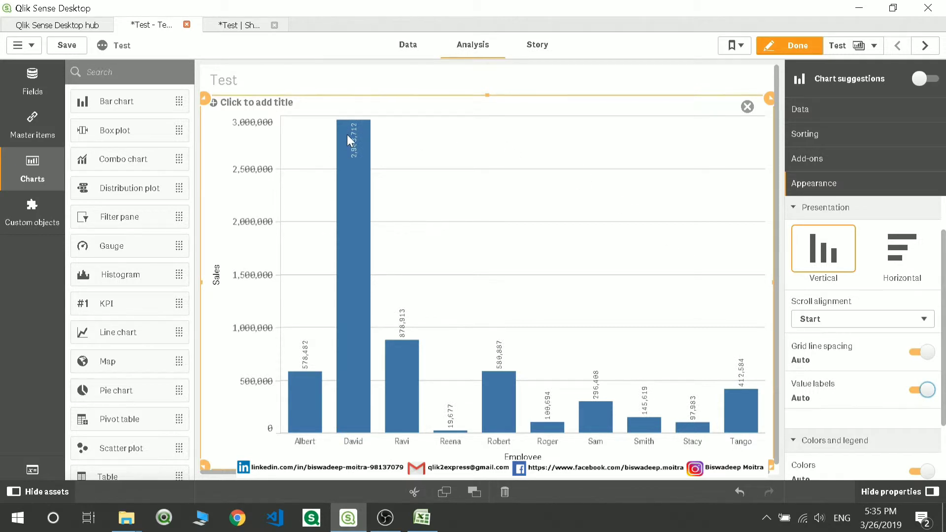
scroll(863, 422, "down", 1)
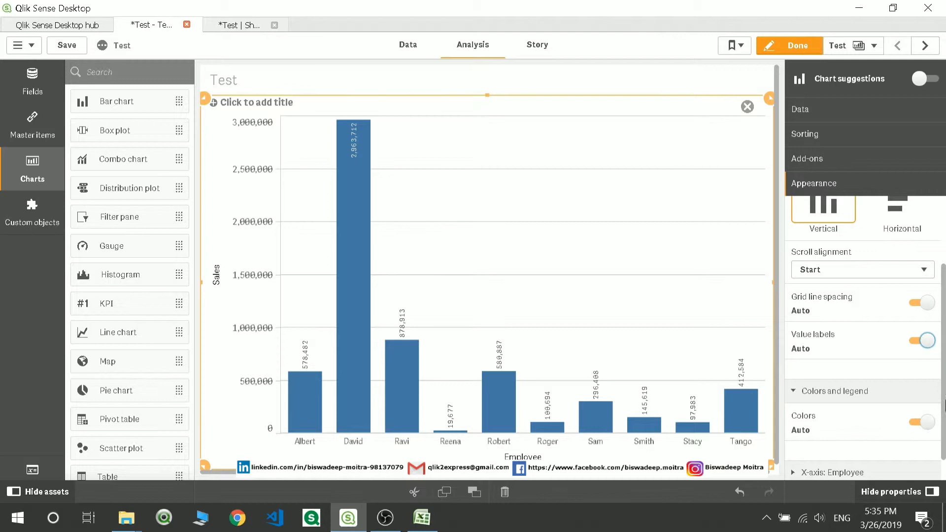
scroll(877, 425, "down", 1)
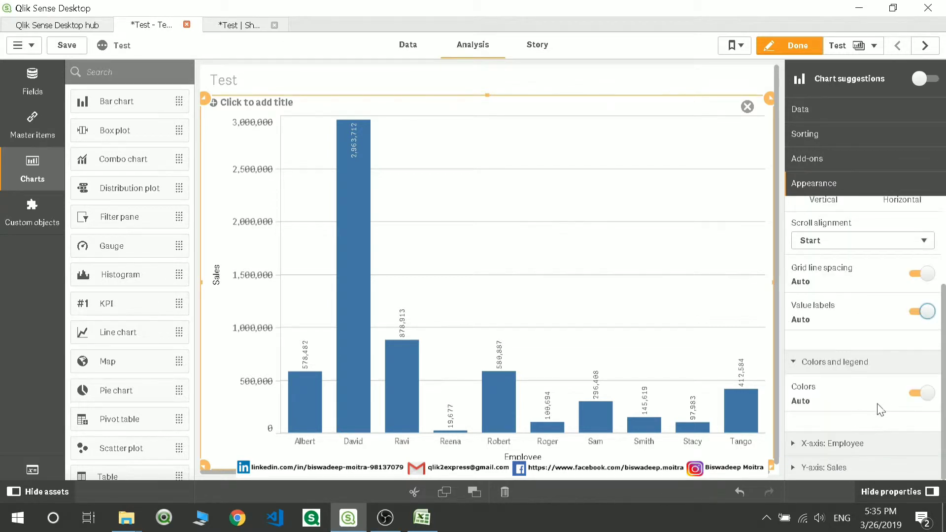
- Switch colours to Custom, try By dimension and By measure, then choose By expression and open its editor
left_click(915, 393)
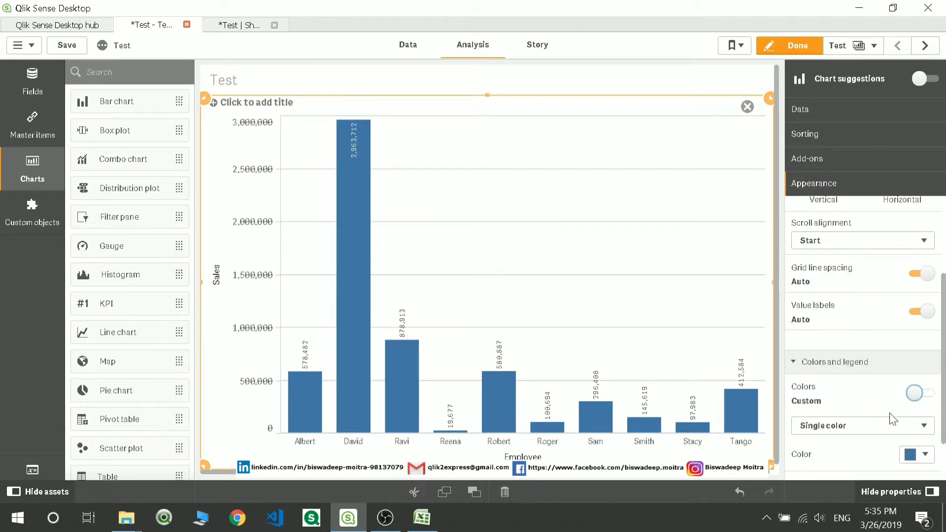
left_click(891, 422)
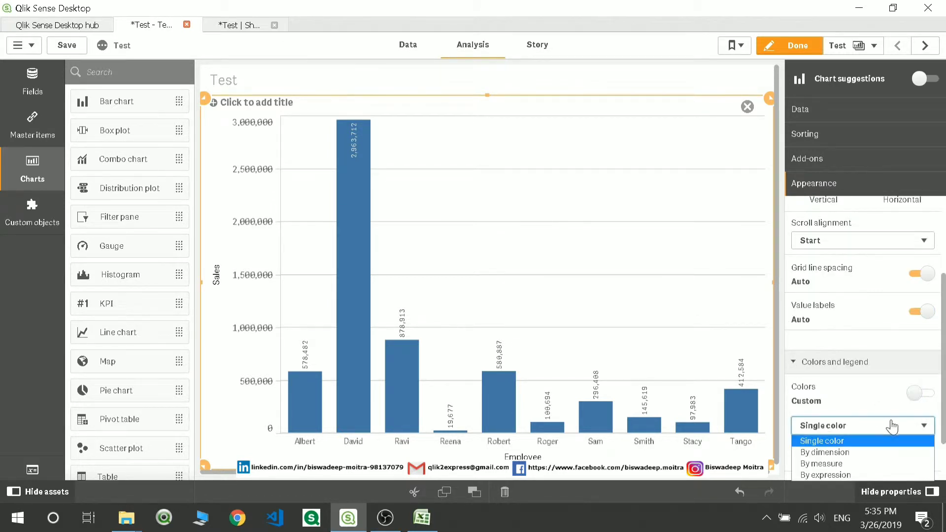
left_click(831, 454)
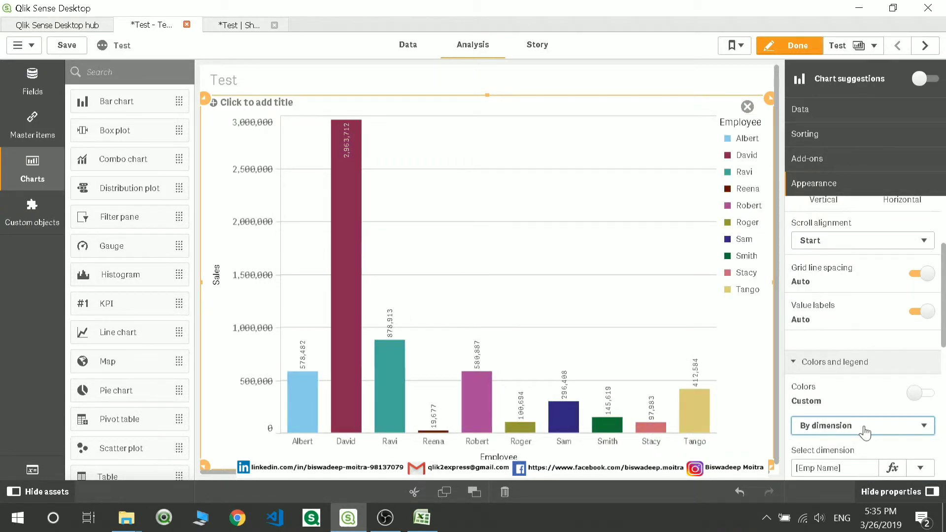
left_click(866, 432)
left_click(826, 460)
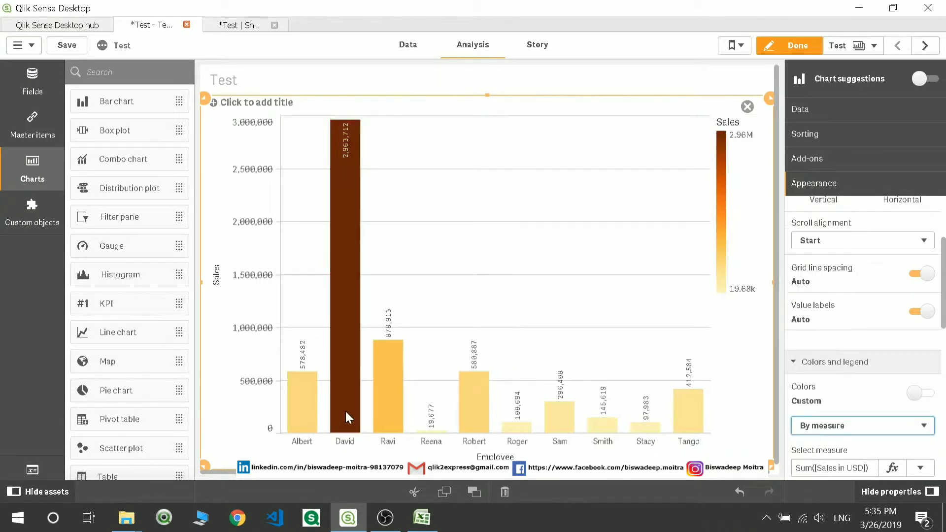
left_click(826, 426)
left_click(826, 476)
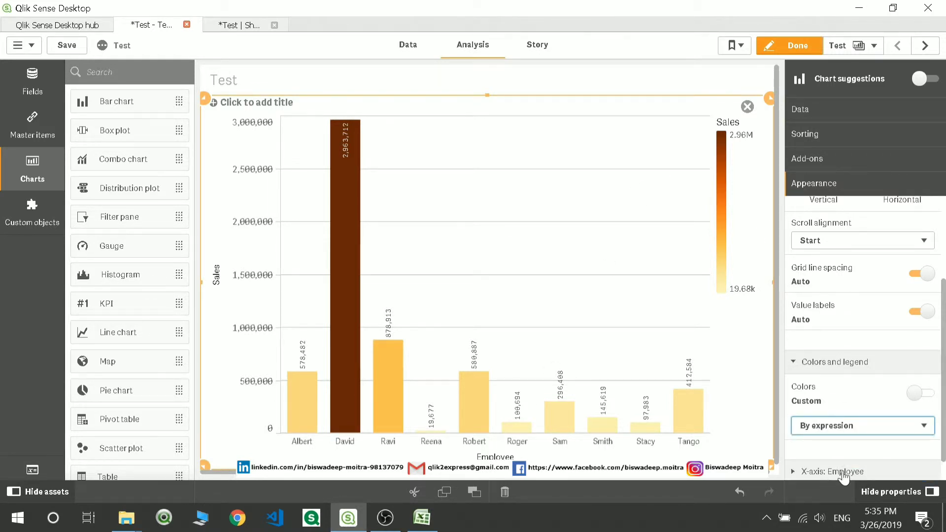
scroll(866, 449, "down", 2)
left_click(918, 370)
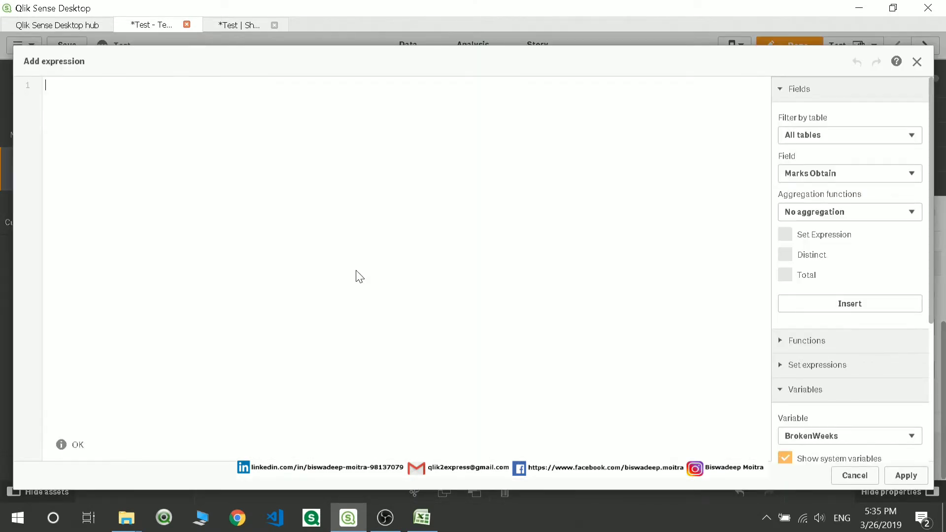
- Enter and apply the colour expression if(sum([Sales in USD])>=500000,RGB(121,198,134),Red())
type("if()")
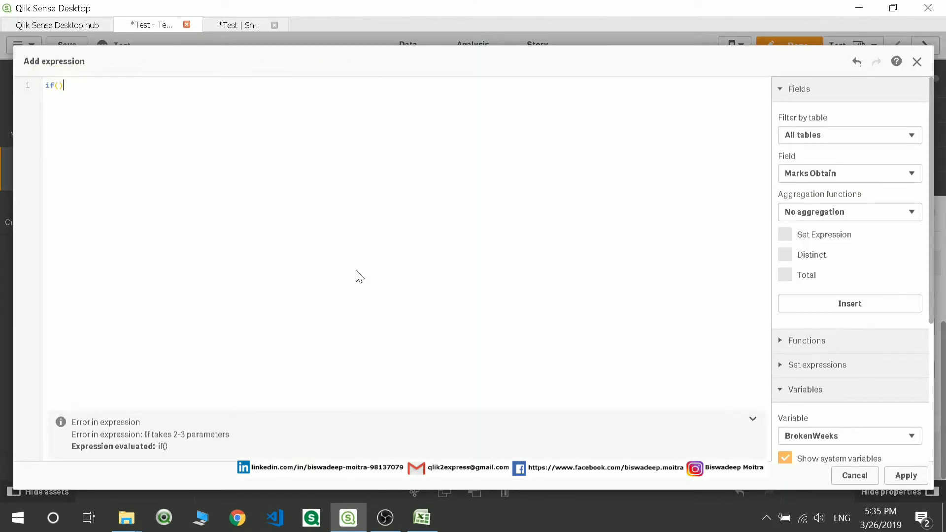
type("sum")
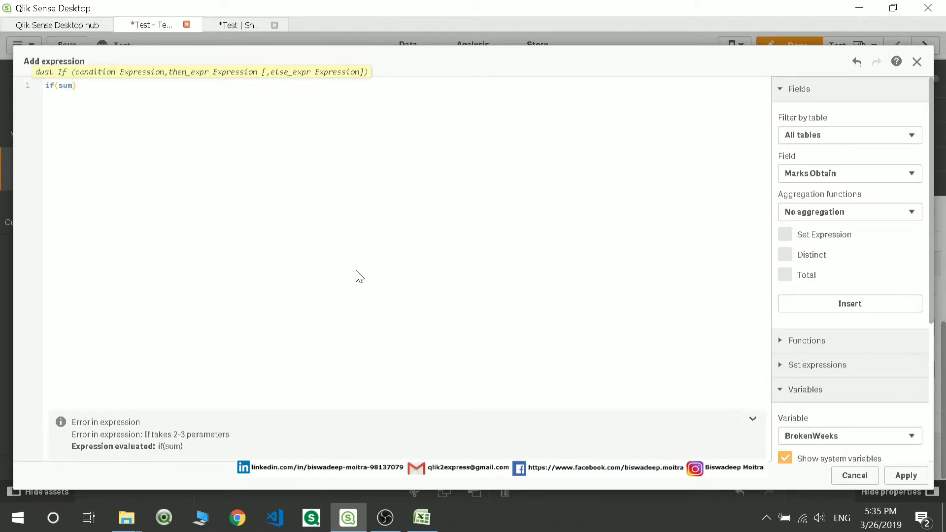
type("()")
key("Left")
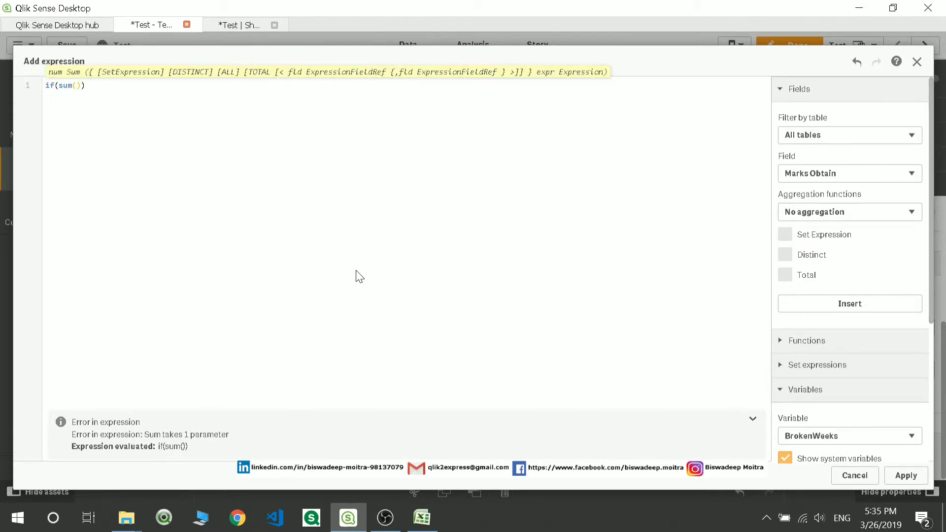
type("Sa")
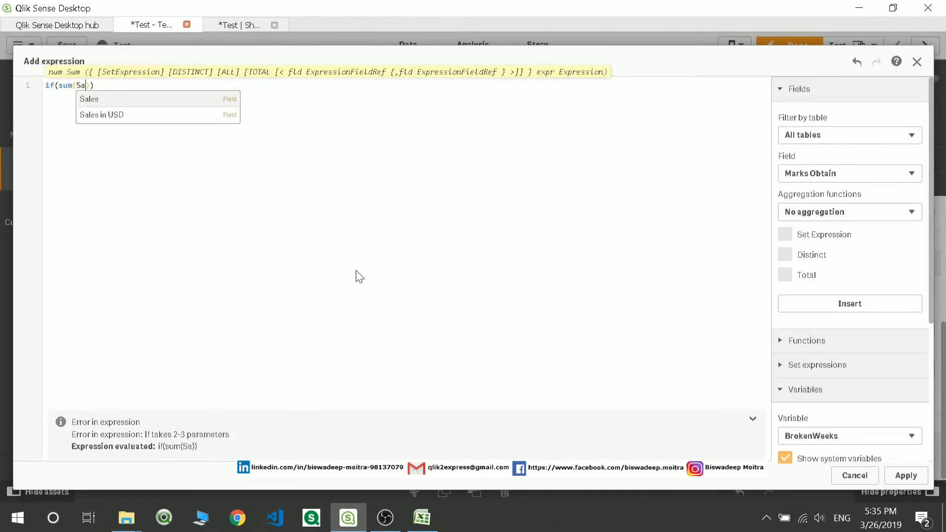
left_click(103, 114)
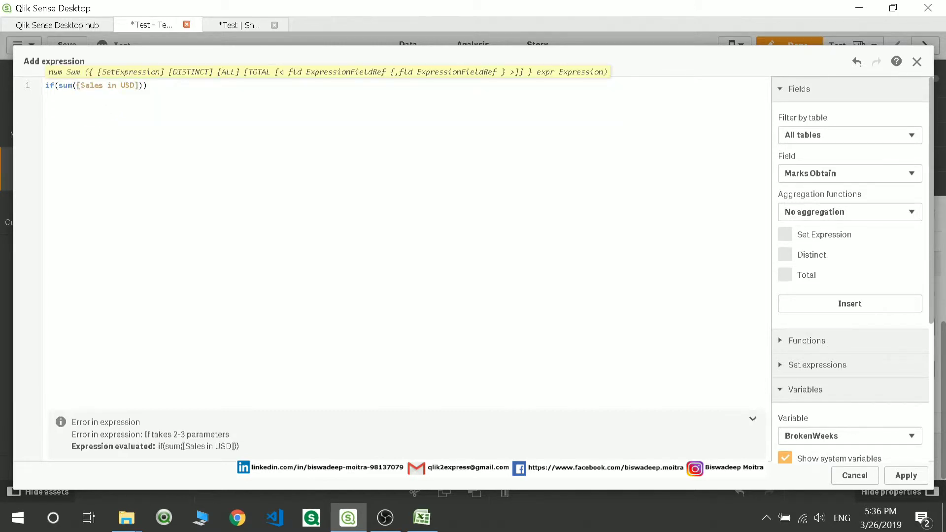
left_click(143, 86)
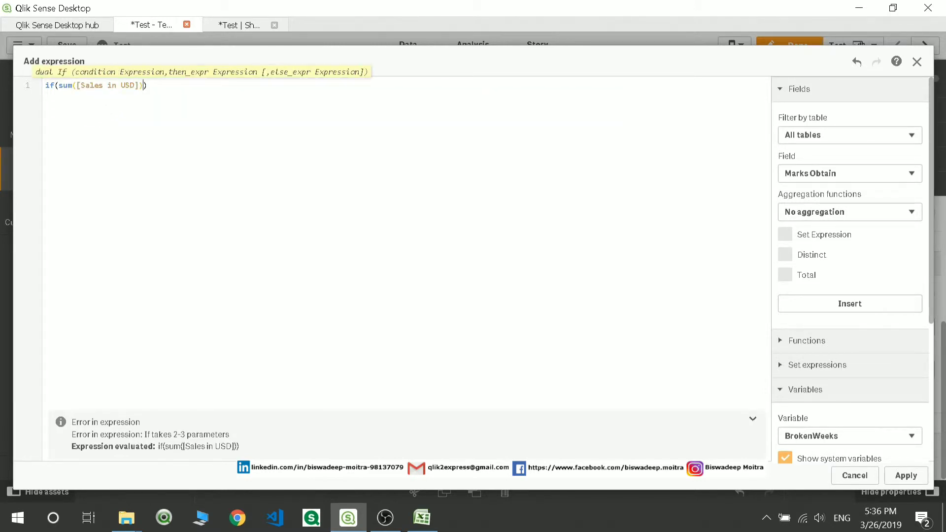
type(">")
type("=500")
type("000")
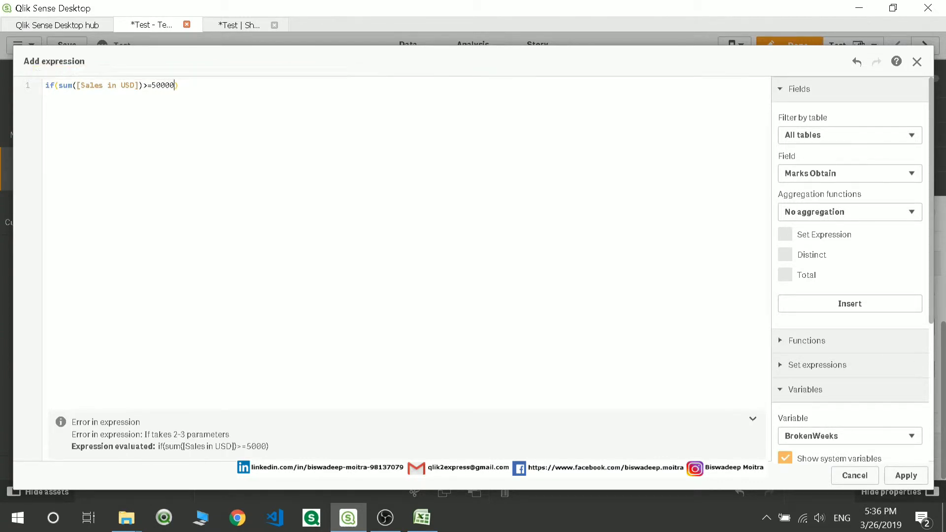
type(",")
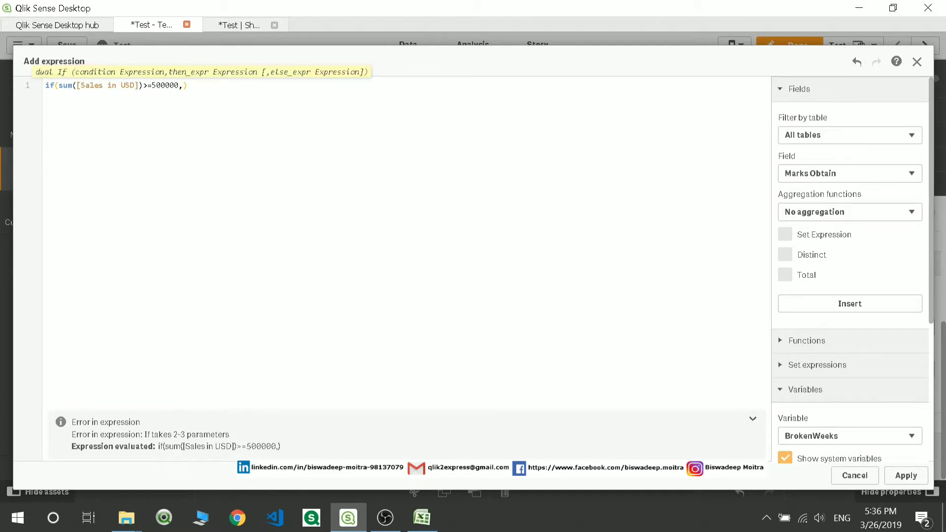
type("RGB()")
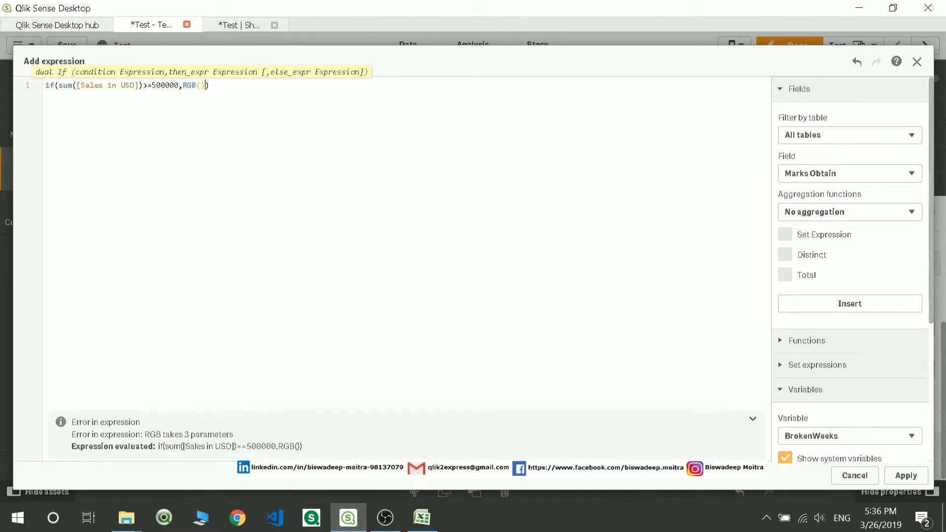
type("121,1")
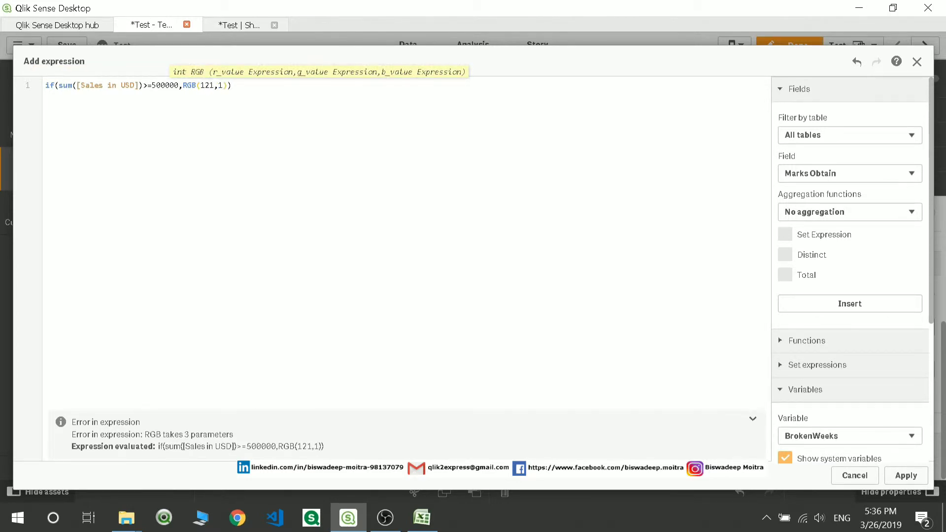
type("98,134")
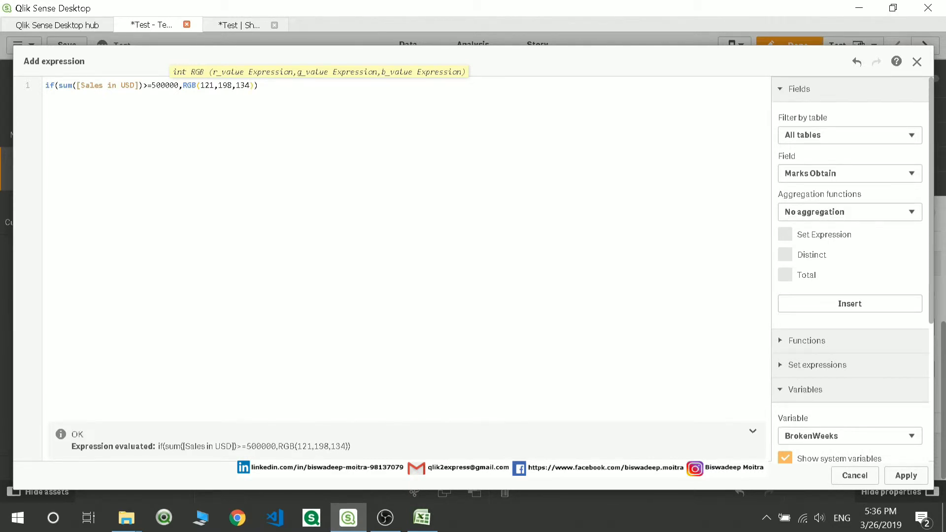
key("Right")
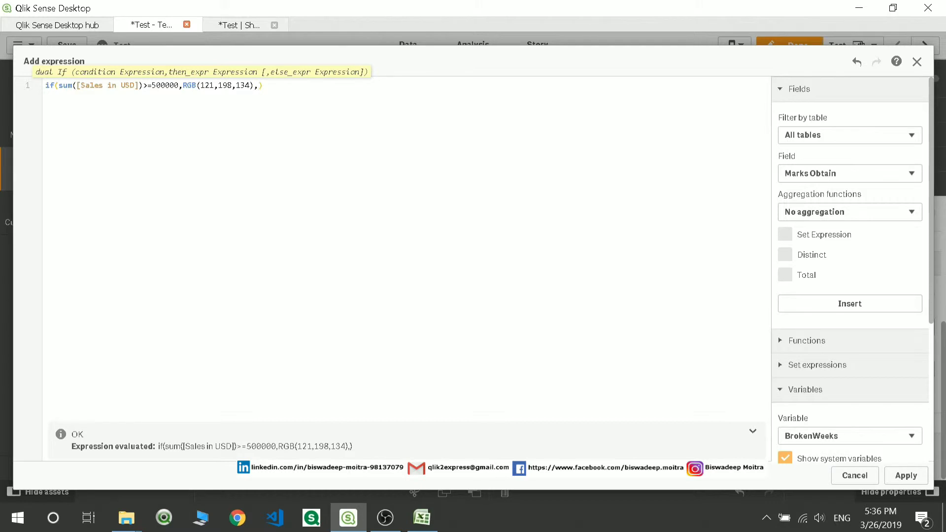
type(",Red(")
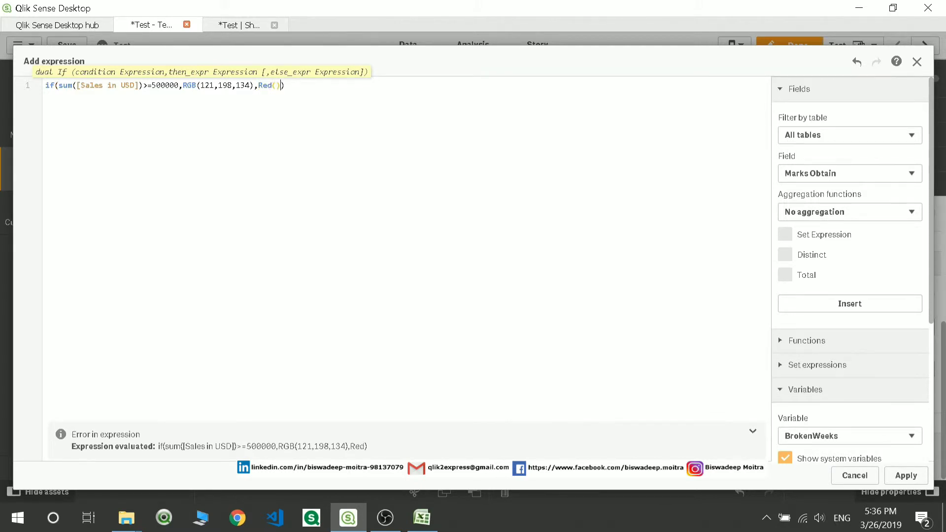
left_click(909, 478)
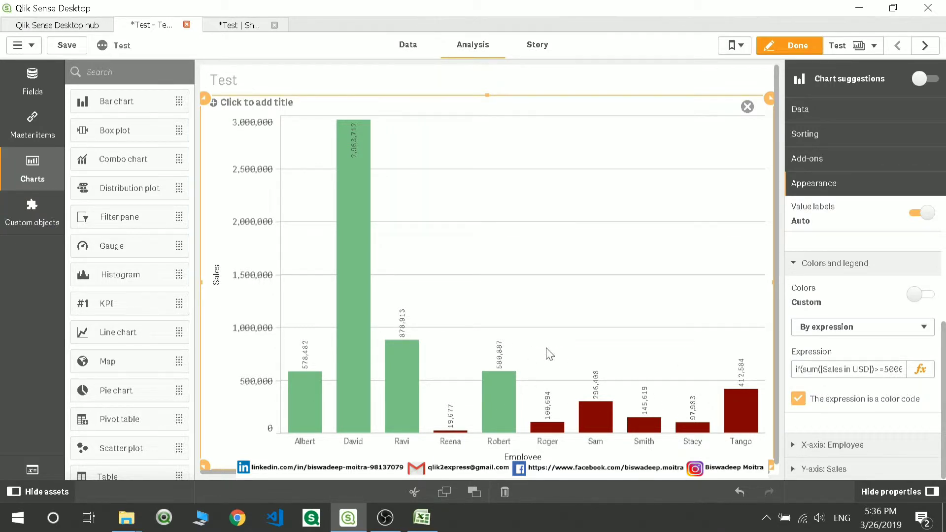
- Add a reference line under Add-ons and select its default 0 expression for editing
scroll(854, 443, "down", 1)
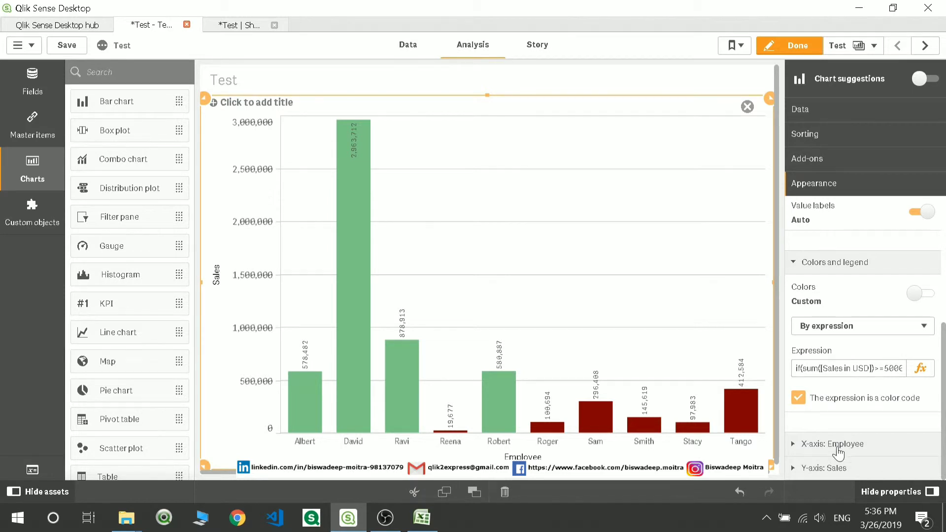
left_click(840, 443)
left_click(826, 443)
scroll(882, 252, "up", 1)
scroll(882, 253, "up", 1)
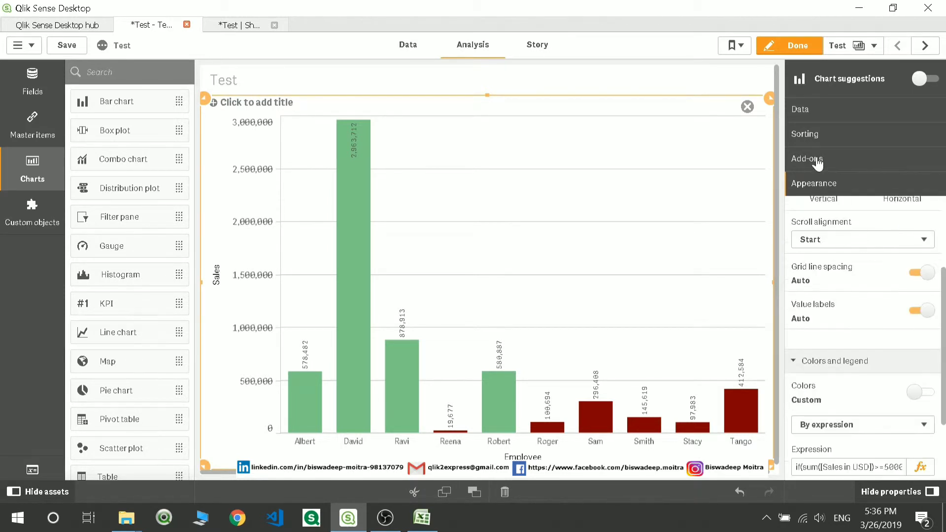
left_click(818, 158)
left_click(815, 207)
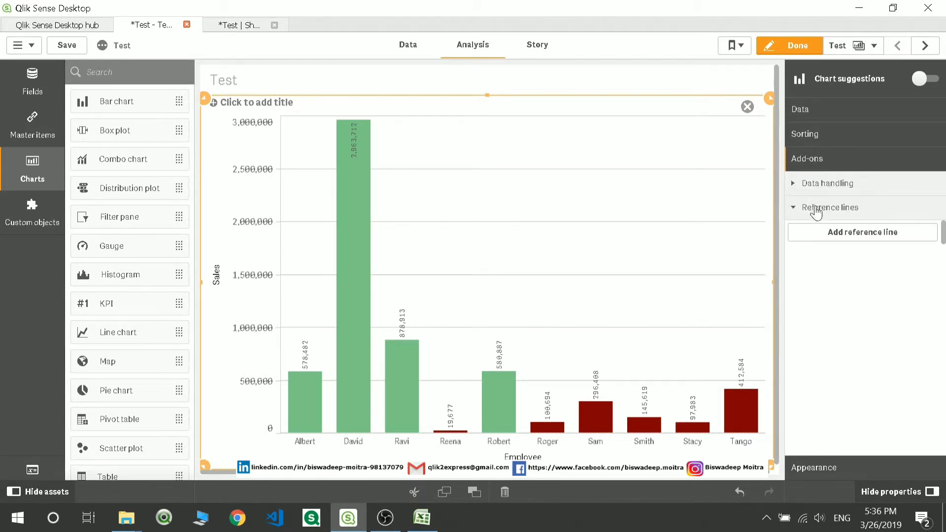
left_click(833, 231)
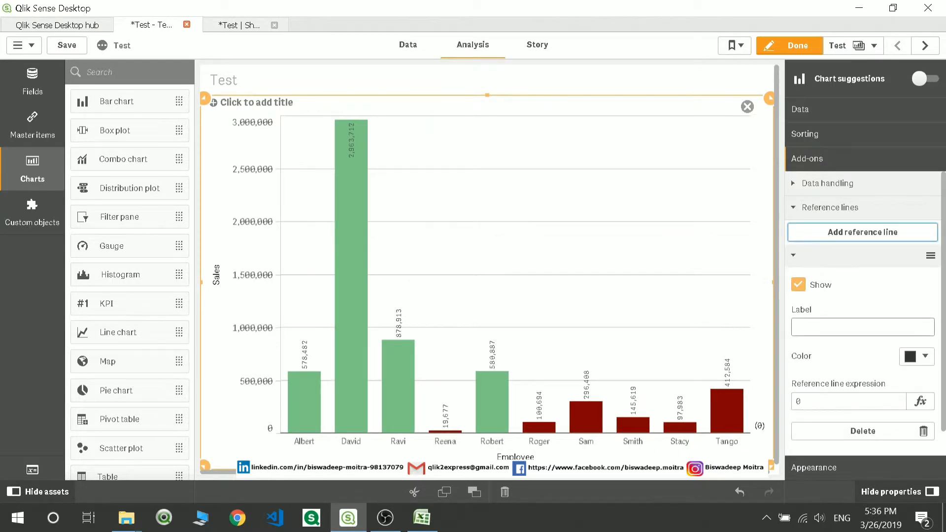
scroll(836, 342, "down", 1)
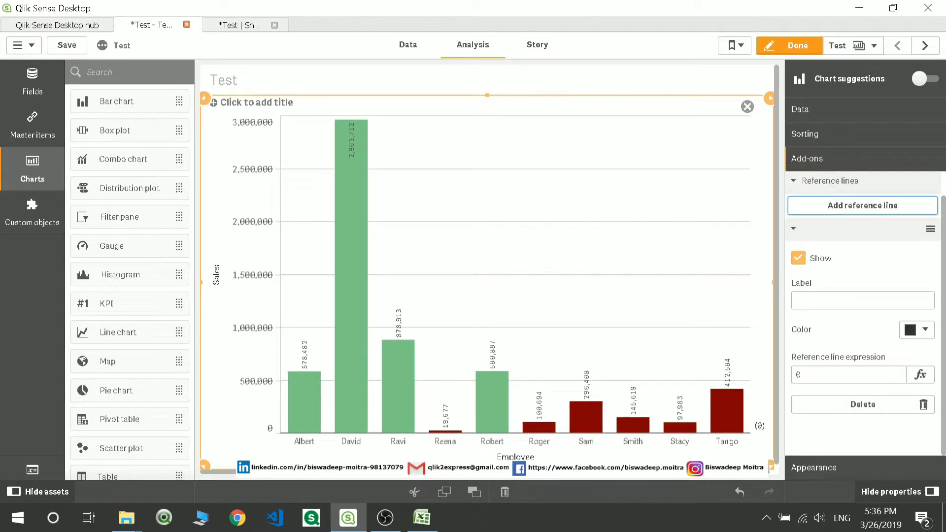
left_click(833, 375)
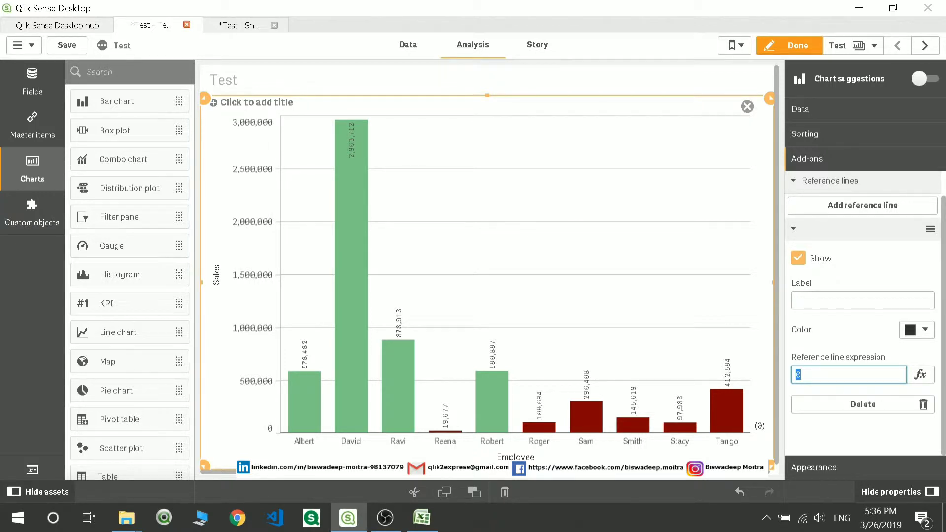
- Set the reference line expression to Avg(Sum([Sales in USD])) and apply it
left_click(920, 381)
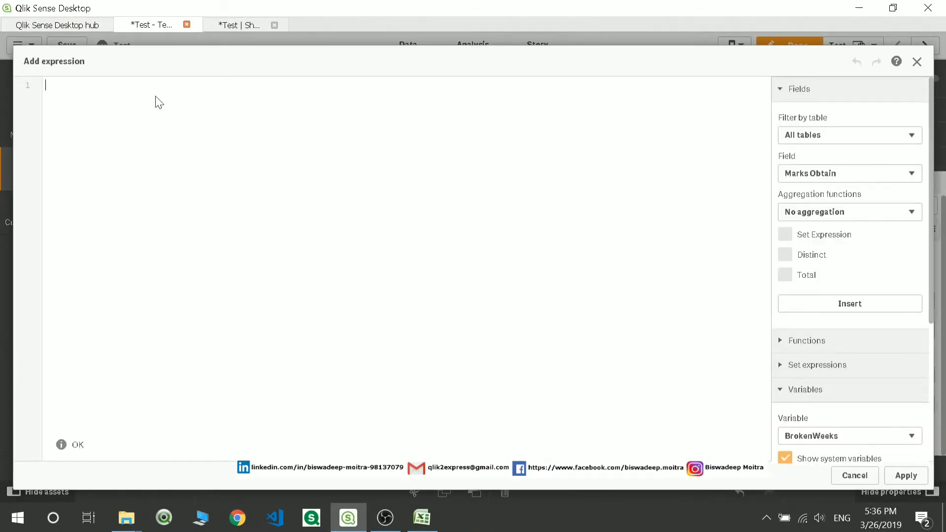
type("Ay")
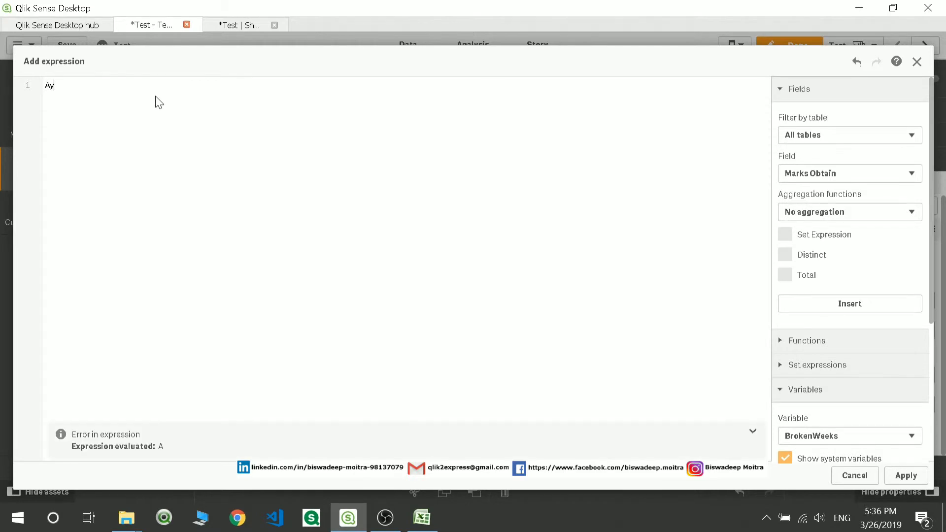
type("v")
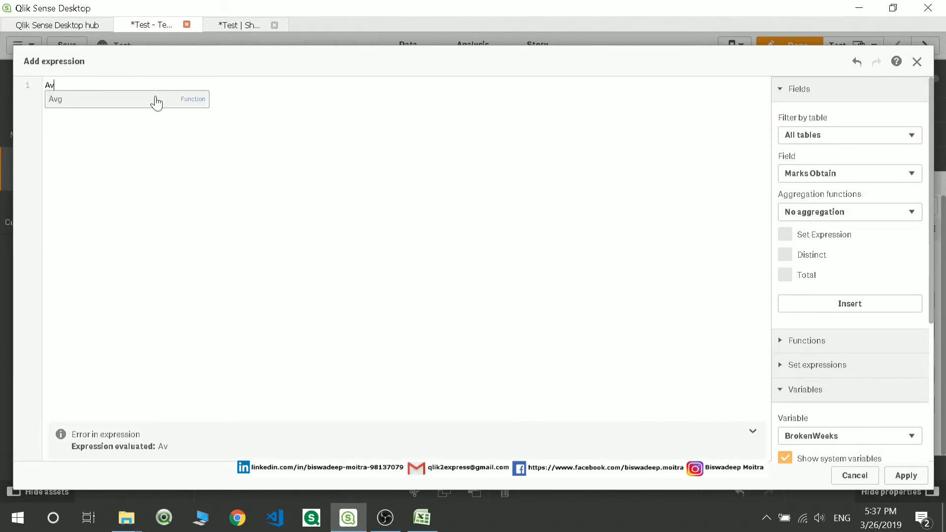
type("g")
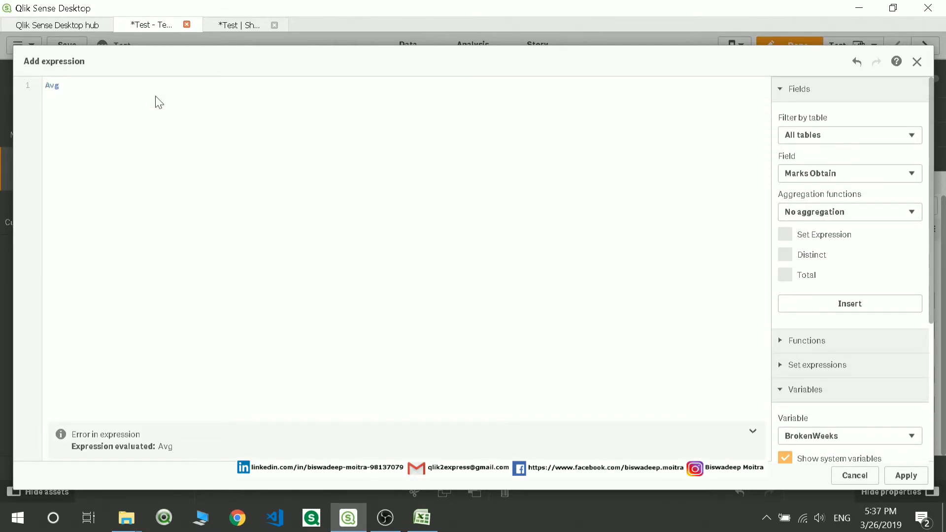
type("(")
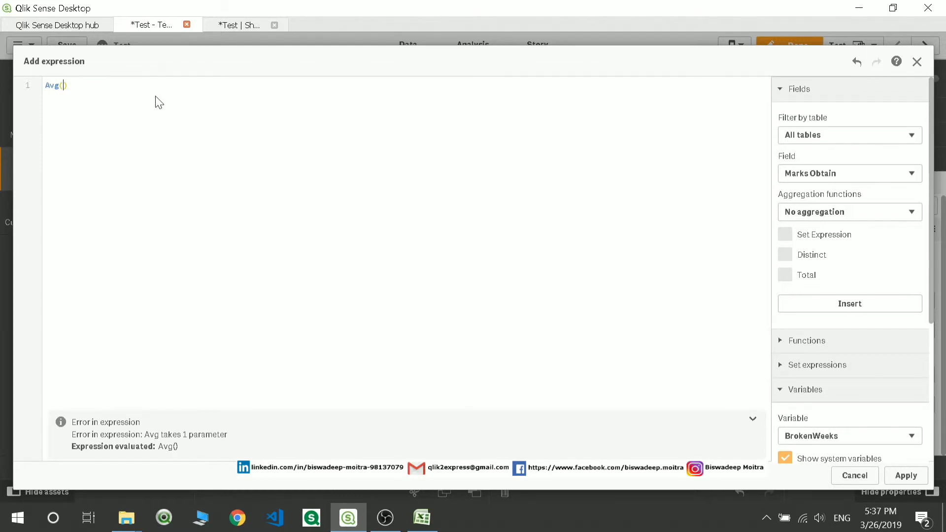
type("Sum(")
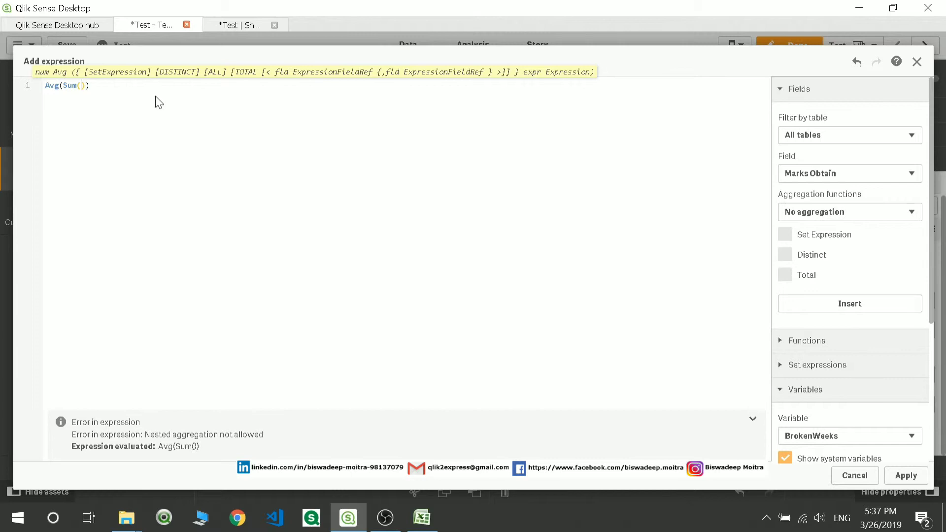
type("Sal")
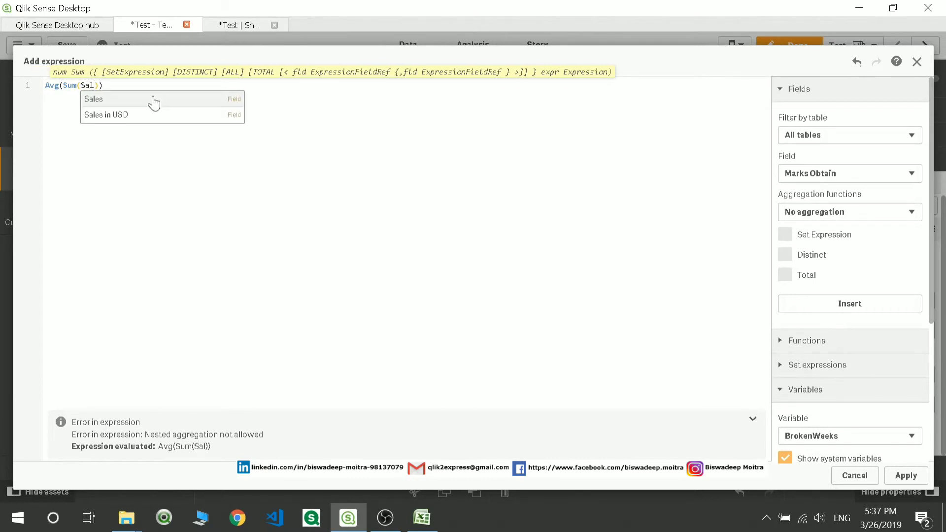
left_click(138, 117)
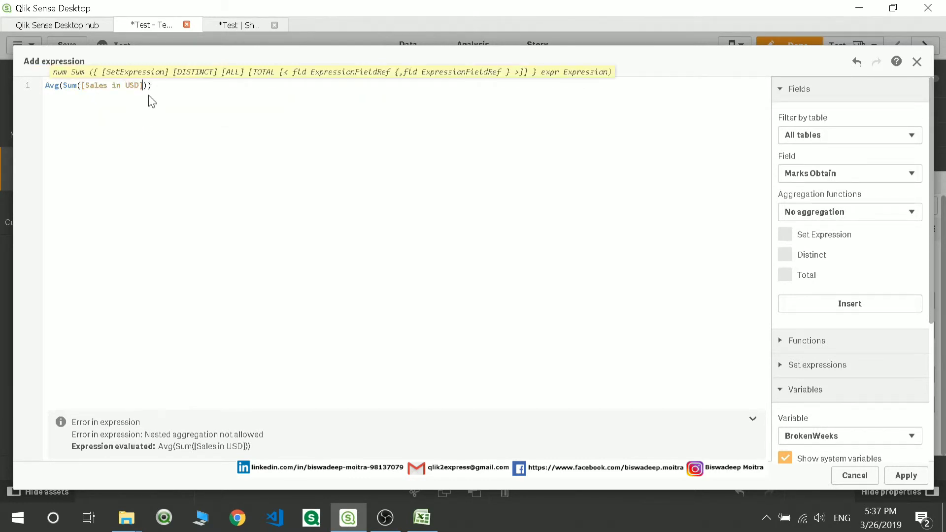
left_click(903, 476)
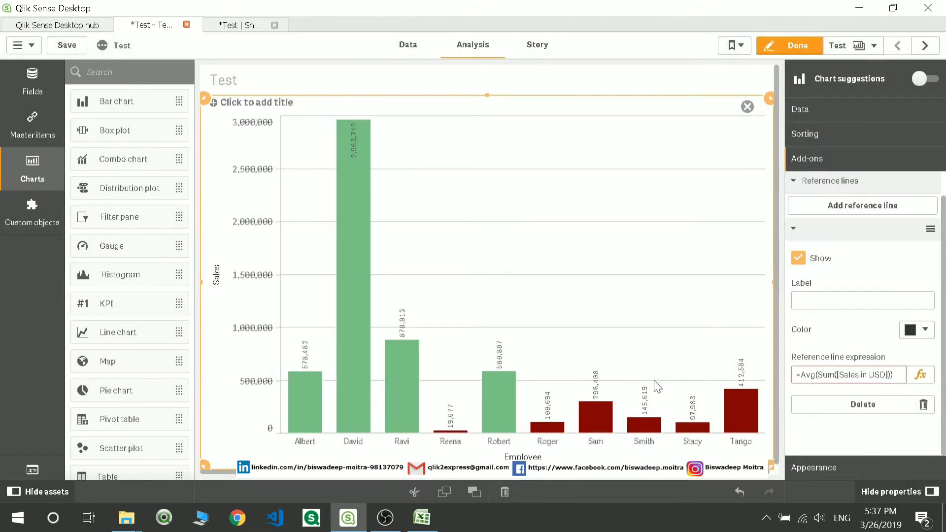
- Rewrite the reference line expression as =Avg(Aggr(Sum([Sales in USD]),[Emp Name])) and apply it
left_click(920, 374)
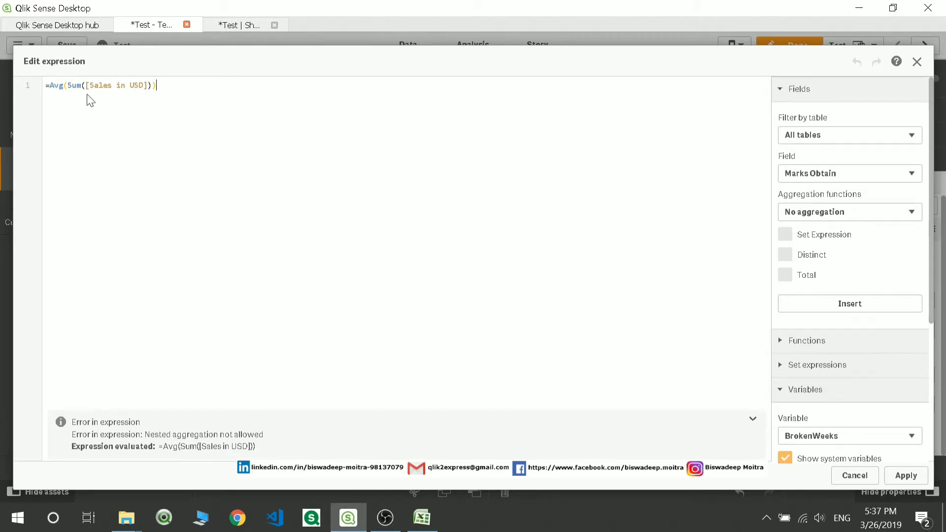
left_click(363, 127)
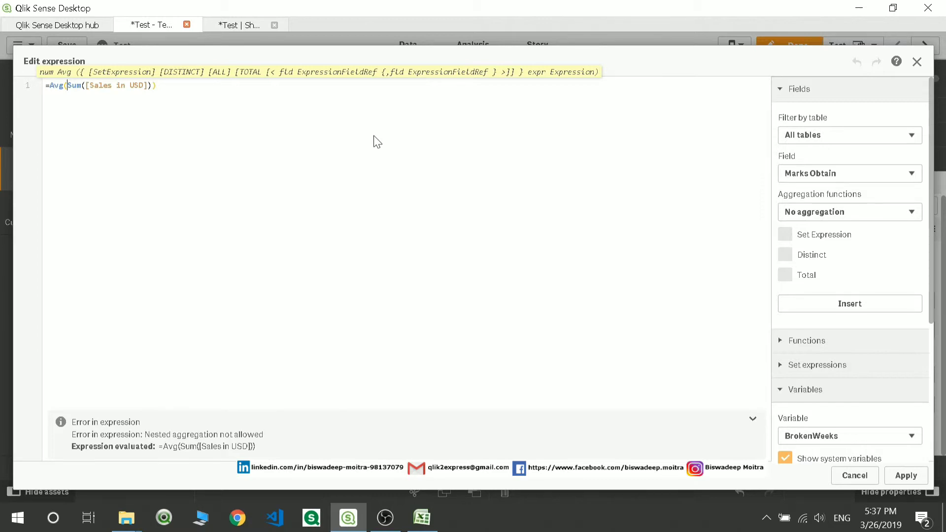
type("Aggr")
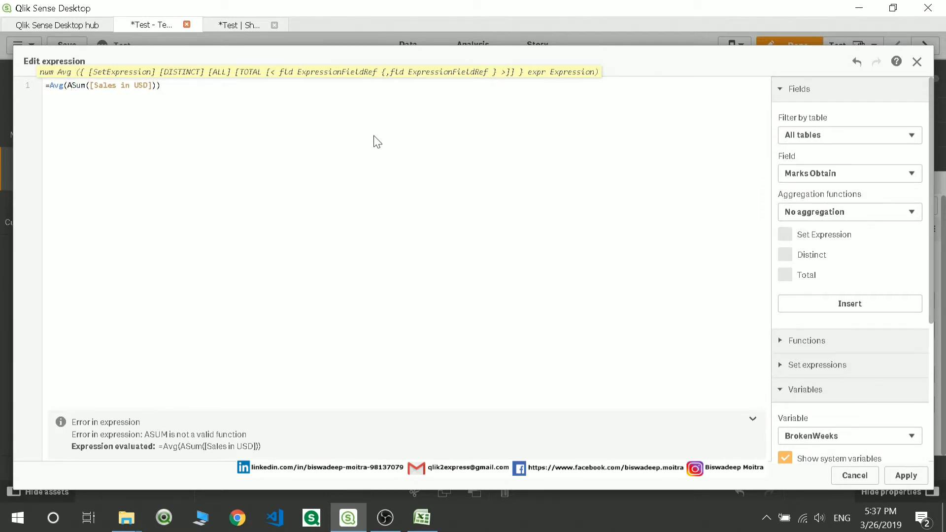
type("(")
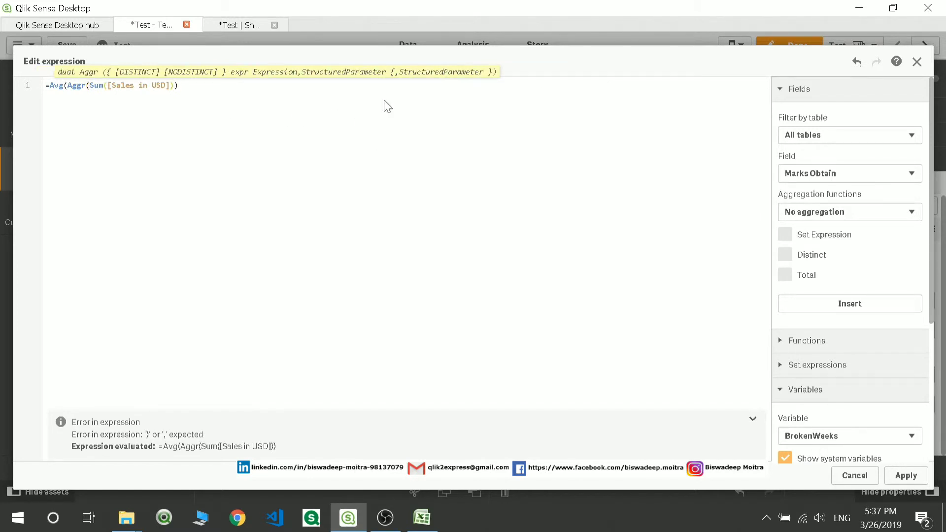
type("),")
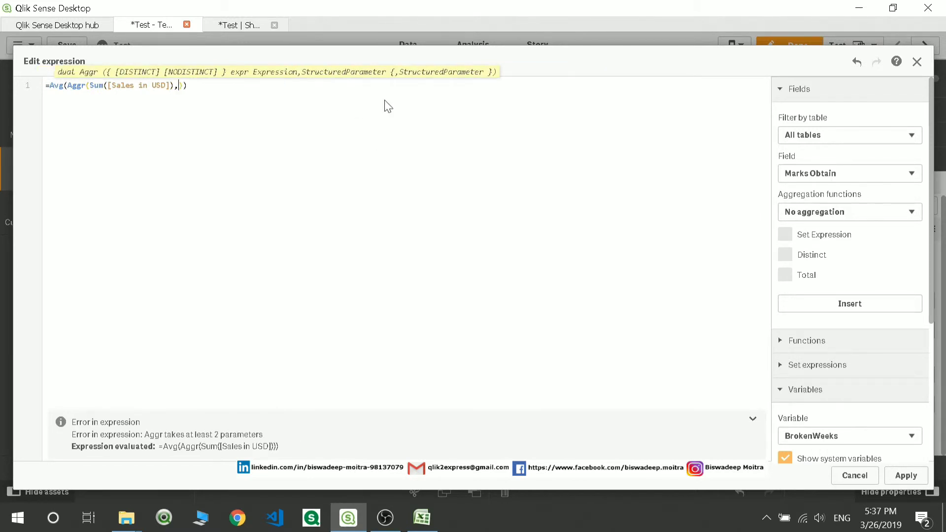
type("E")
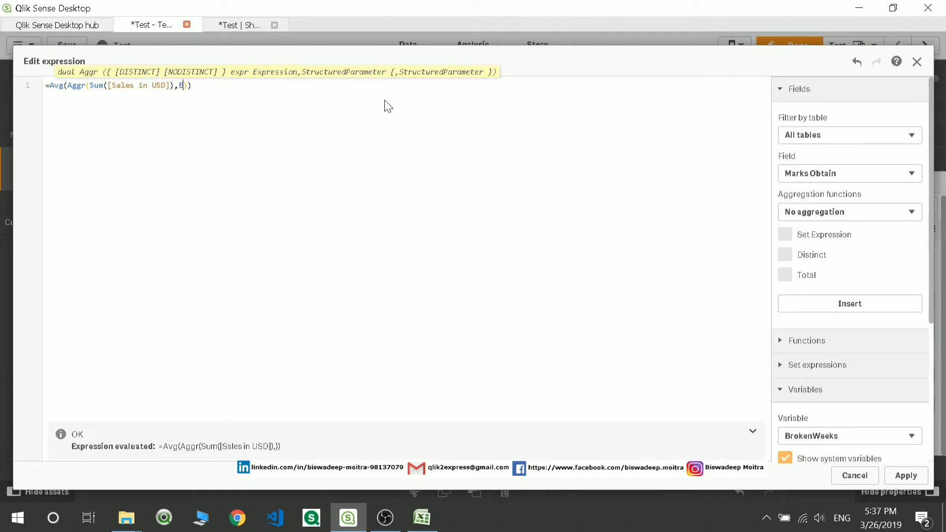
type("mp")
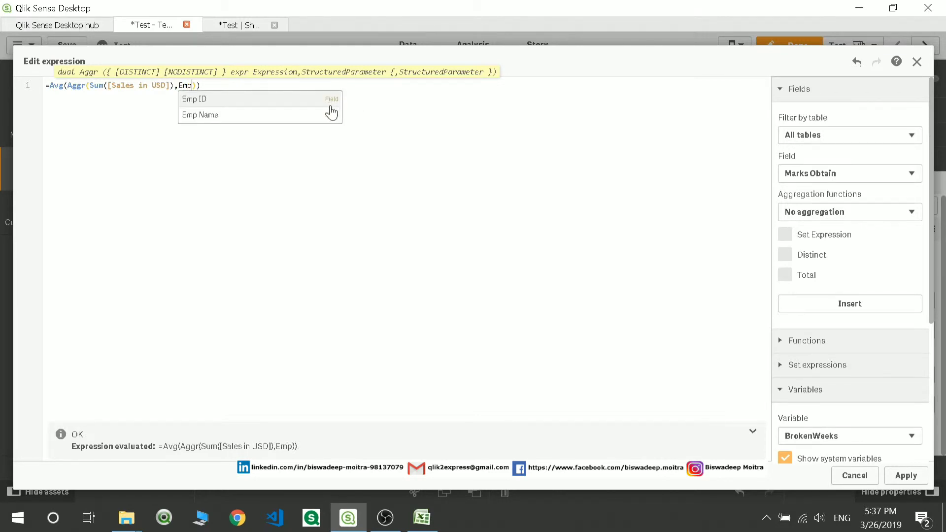
left_click(329, 114)
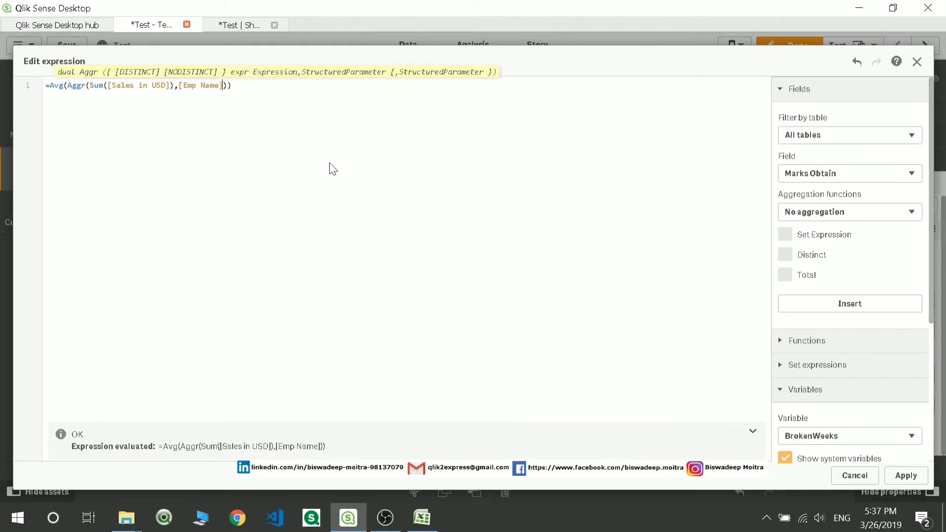
left_click(900, 479)
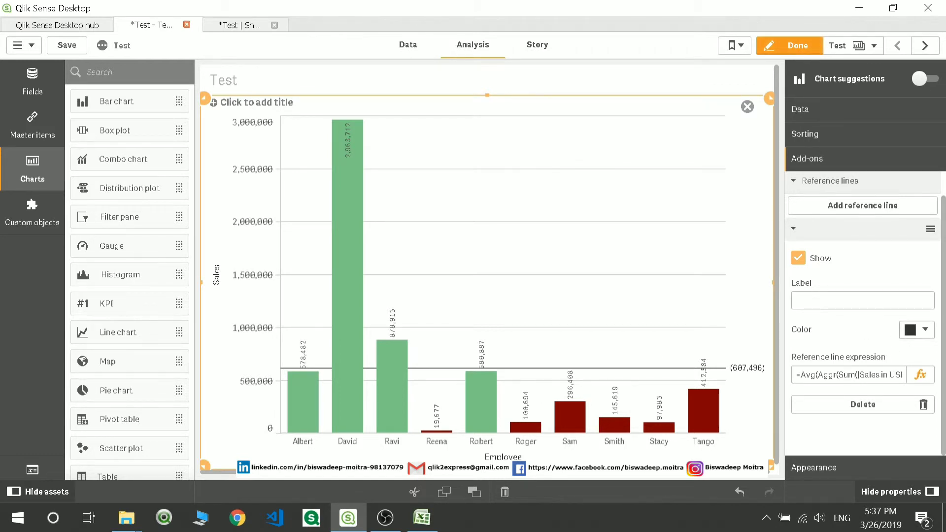
- Label the reference line 'Avg Line'
left_click(863, 301)
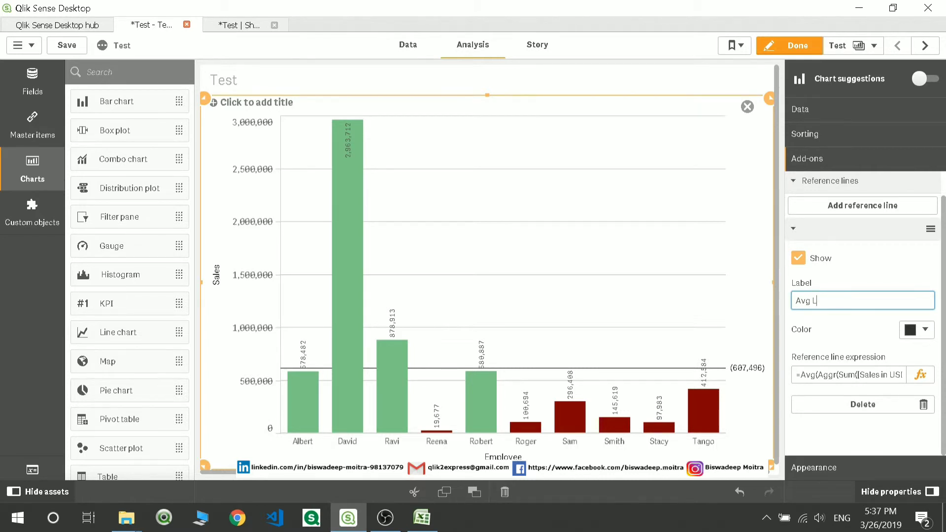
type("Avg Line")
key("Return")
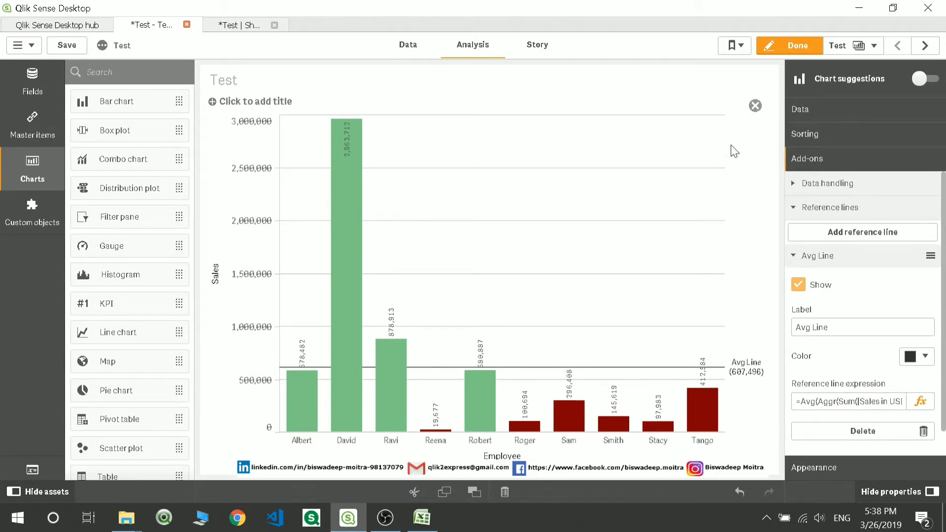
left_click(788, 46)
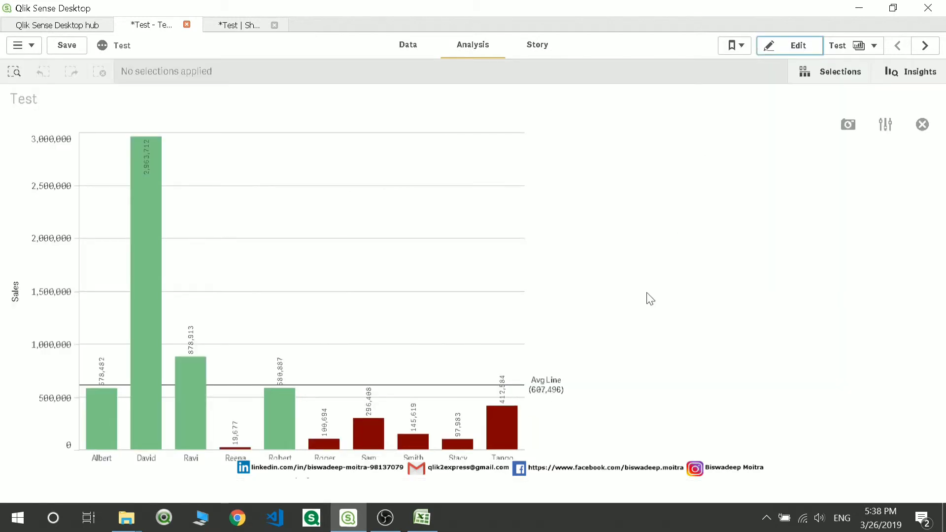
left_click(787, 51)
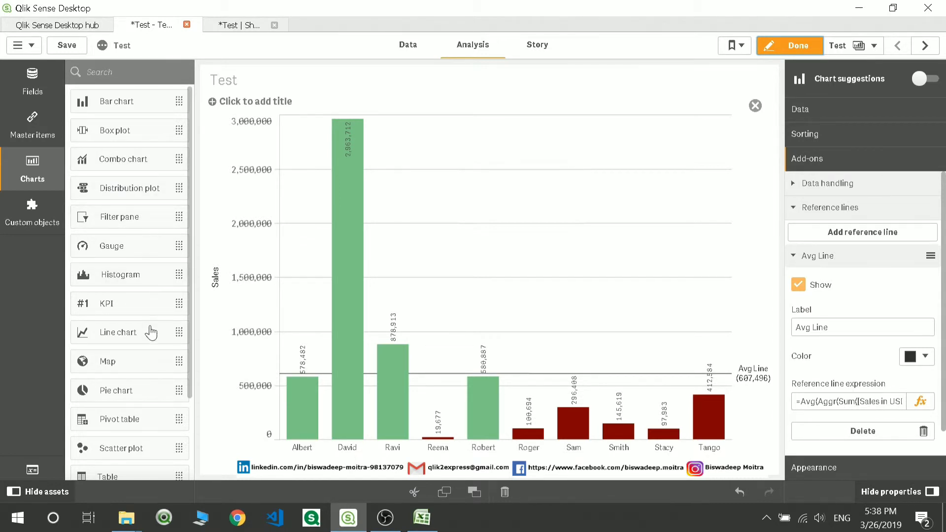
left_click_drag(150, 331, 449, 304)
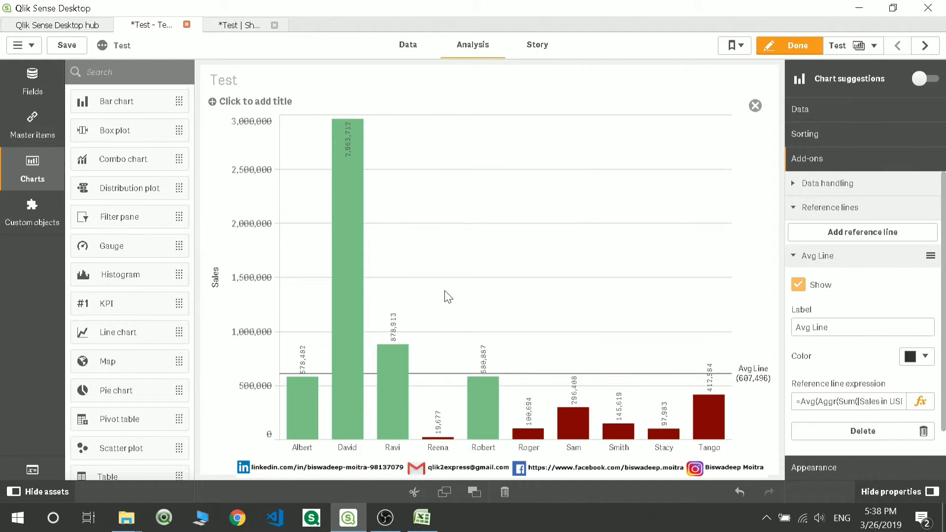
- Convert the bar chart to a line chart shown as an area with data points, value labels and automatic colours
left_click(464, 295)
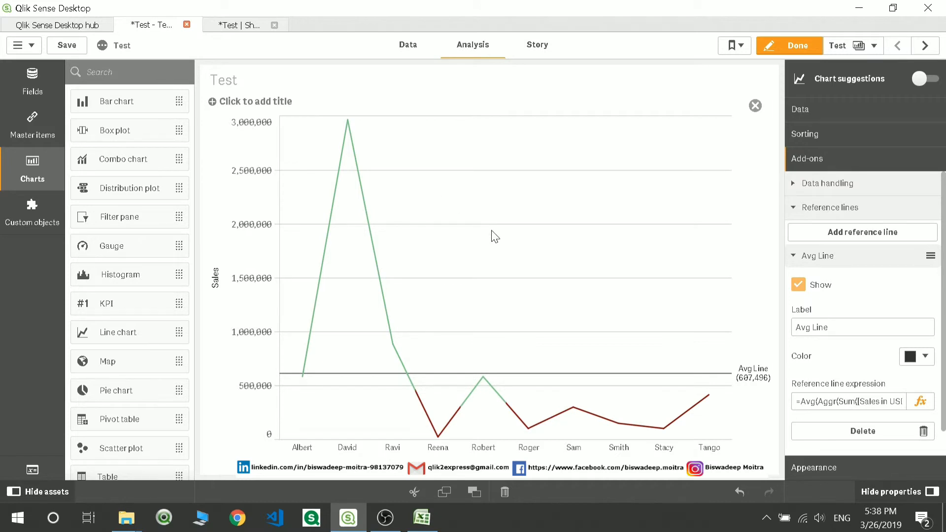
scroll(833, 384, "down", 1)
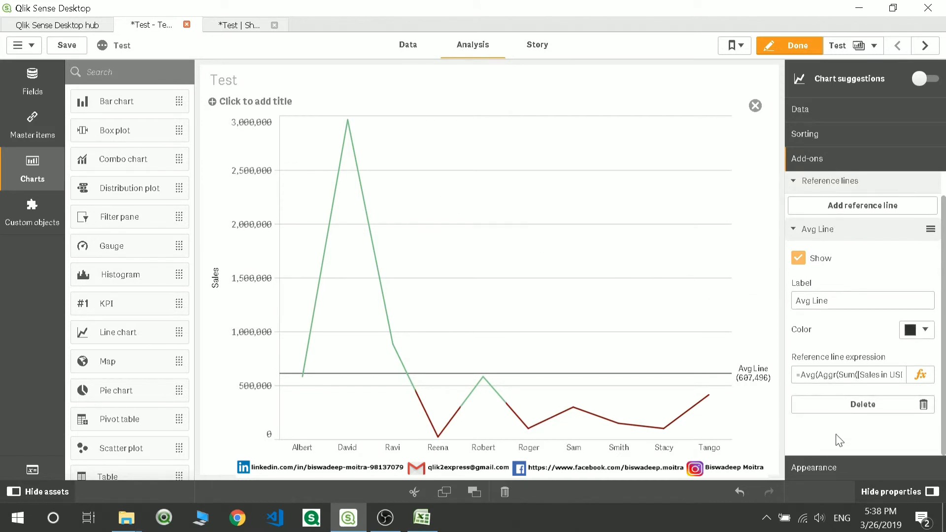
left_click(830, 467)
left_click(899, 298)
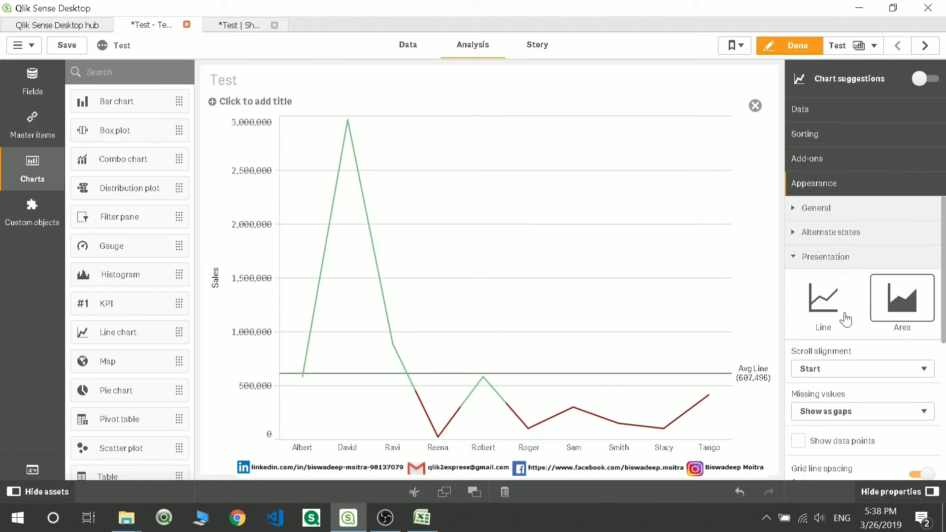
scroll(871, 357, "down", 1)
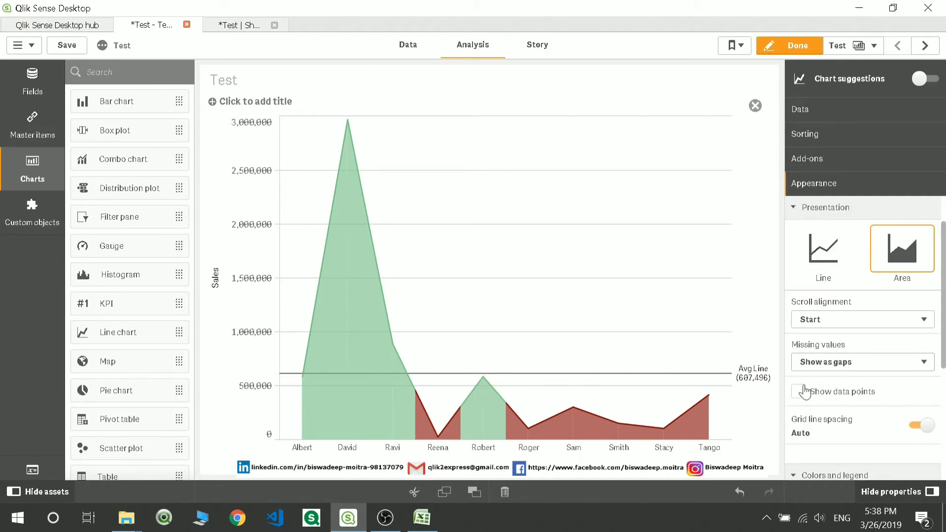
left_click(799, 391)
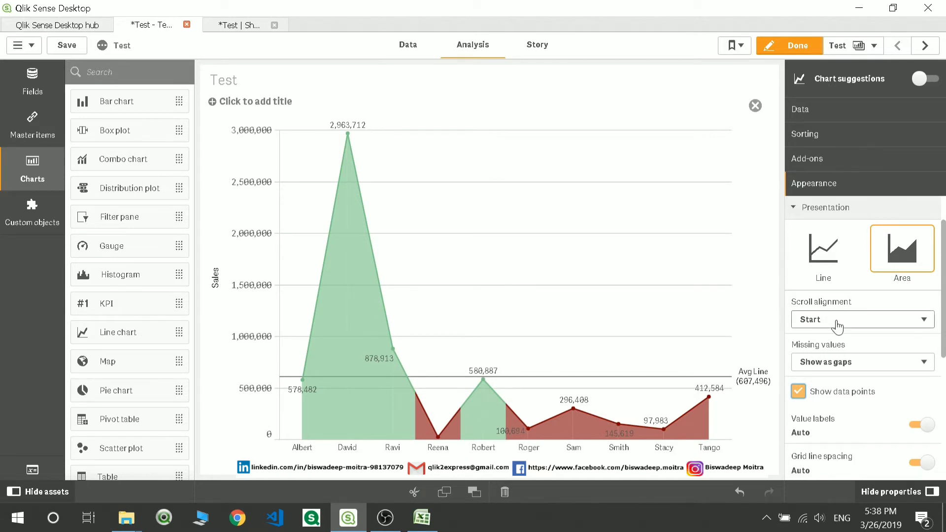
scroll(836, 323, "down", 3)
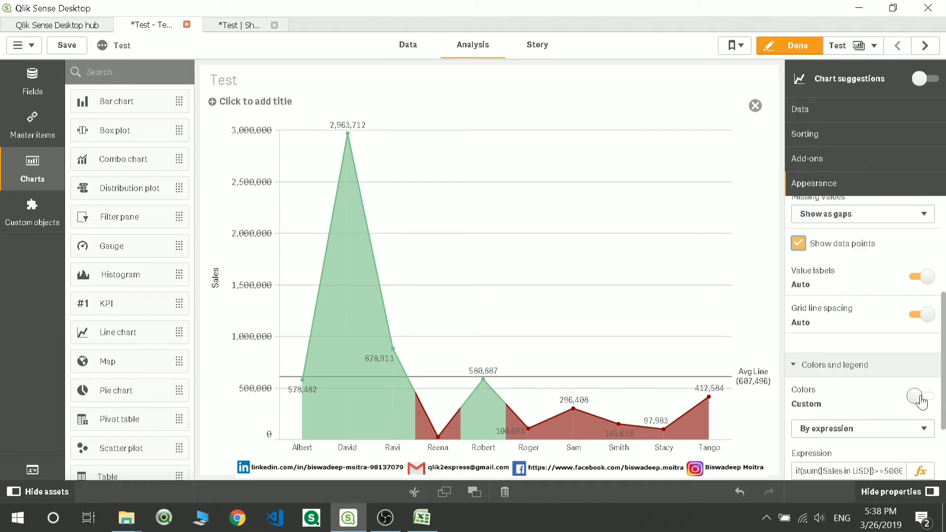
left_click(918, 397)
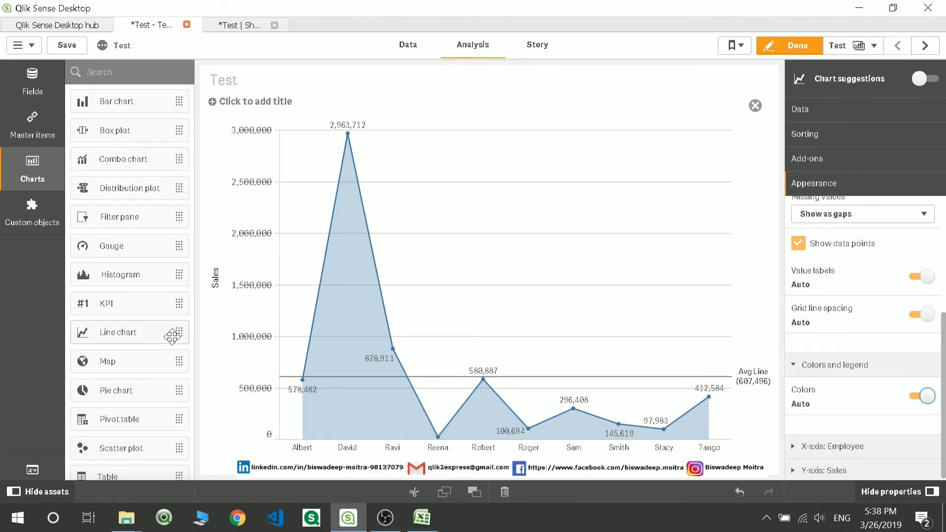
- Convert the chart to a scatter plot and add Sum(Budget) as the second measure
scroll(170, 333, "down", 1)
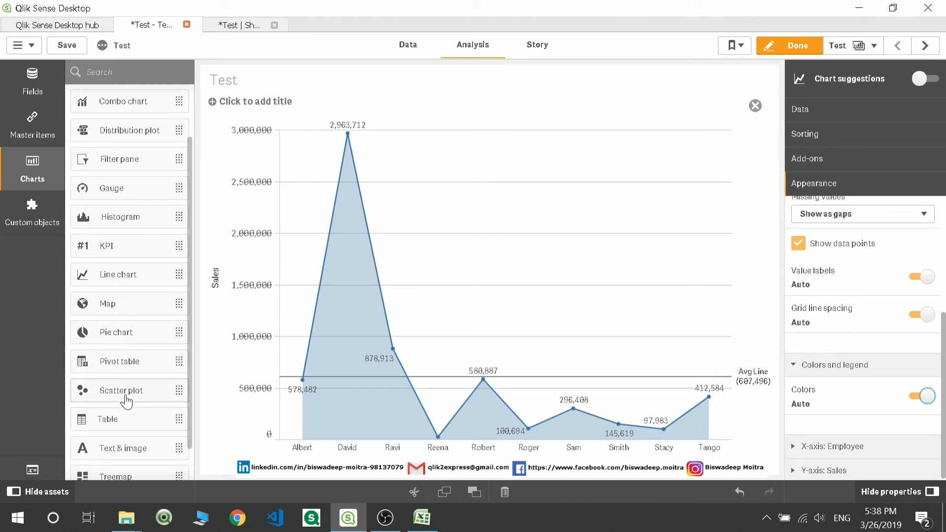
left_click_drag(127, 391, 541, 279)
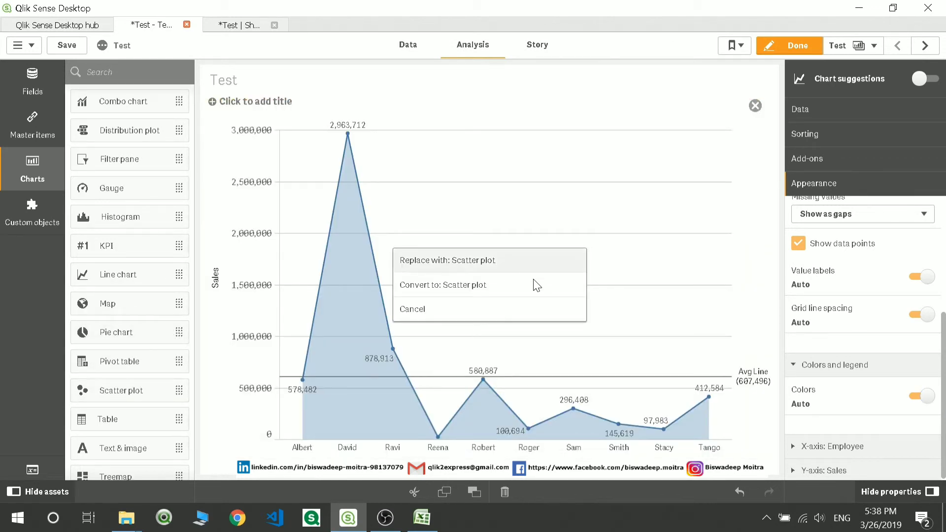
left_click(509, 279)
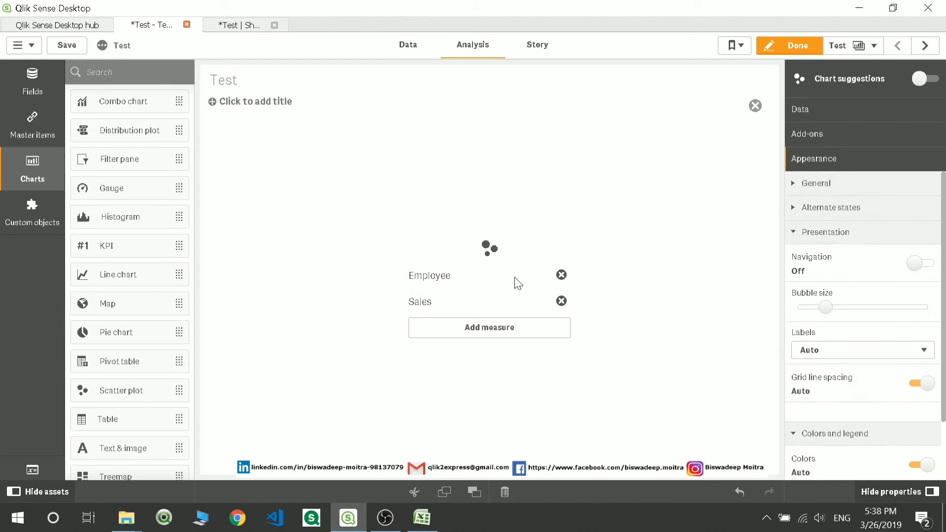
left_click(501, 328)
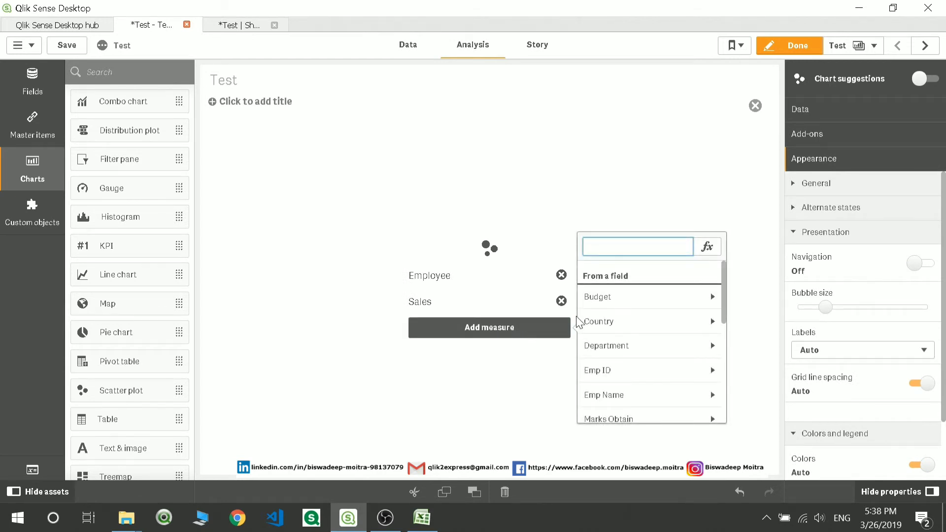
left_click(637, 295)
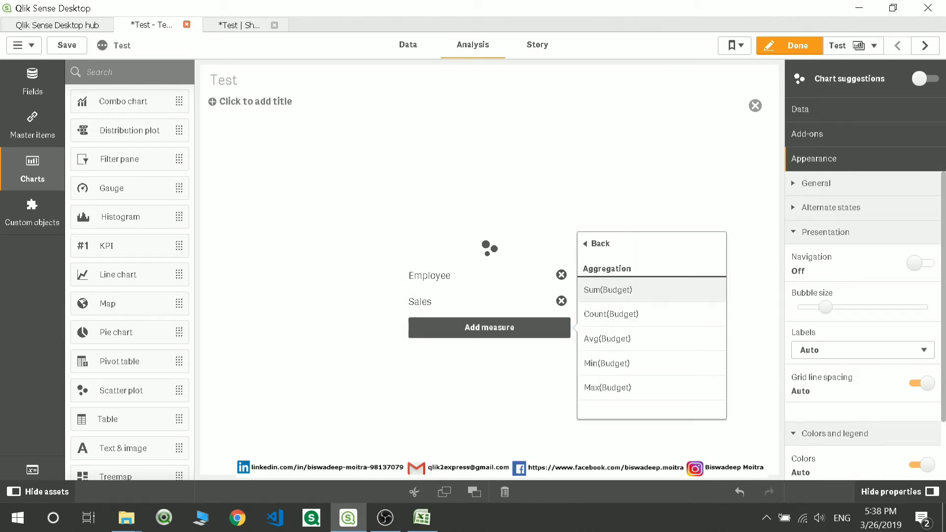
left_click(608, 290)
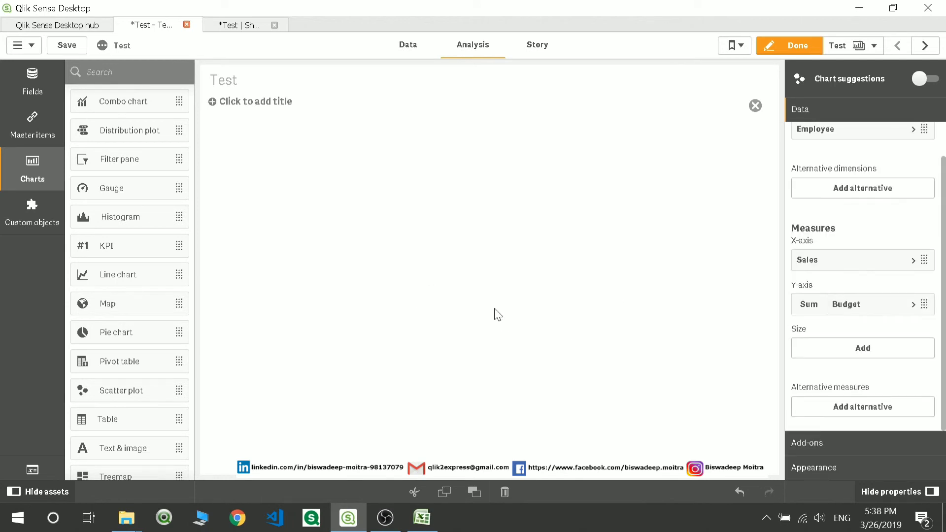
scroll(882, 308, "up", 1)
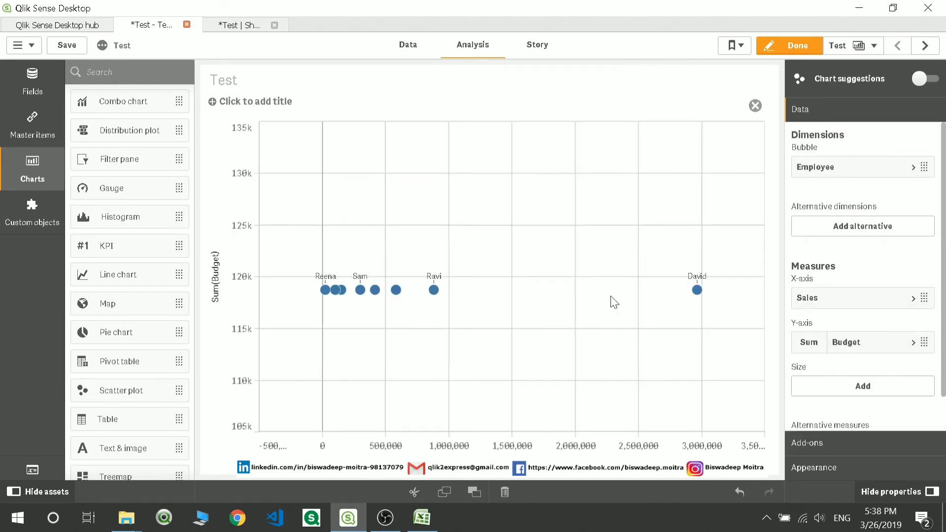
left_click(847, 463)
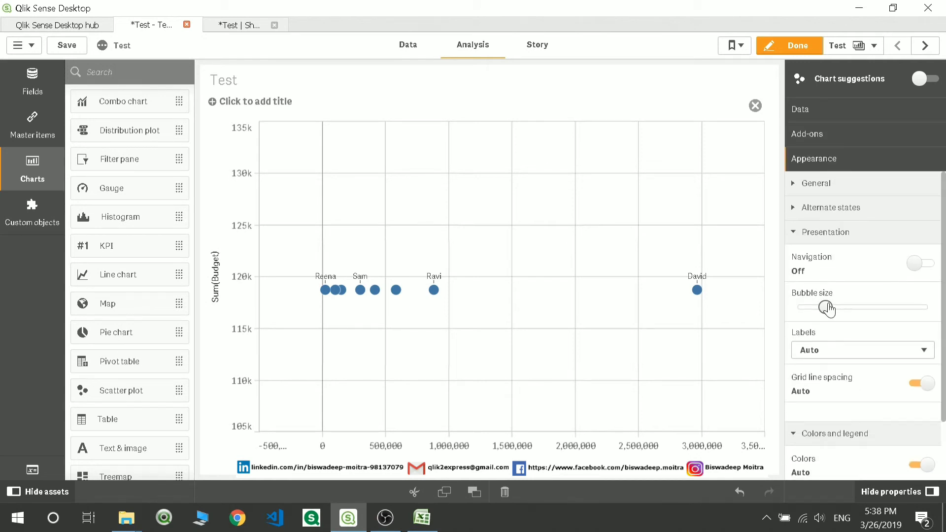
- Enlarge the bubbles with the size slider, turn Navigation on, and exit edit mode
left_click_drag(827, 308, 878, 311)
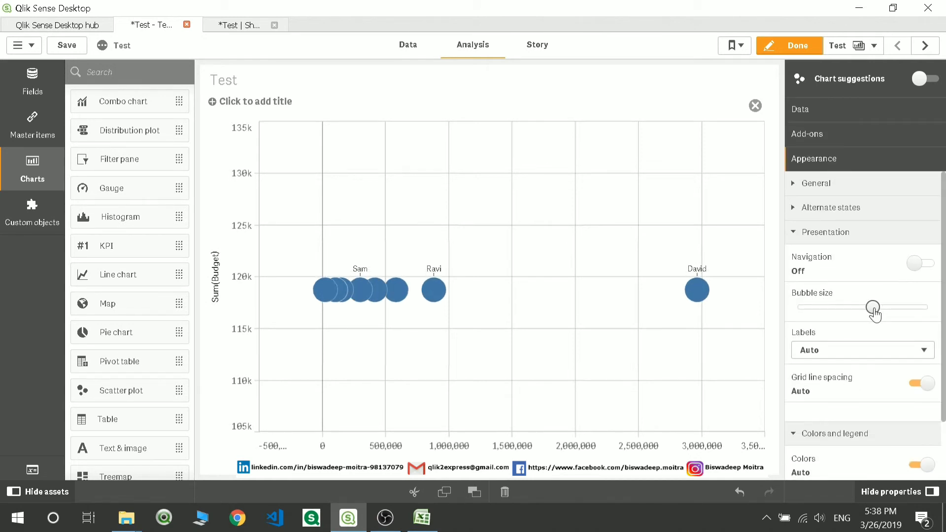
left_click(925, 266)
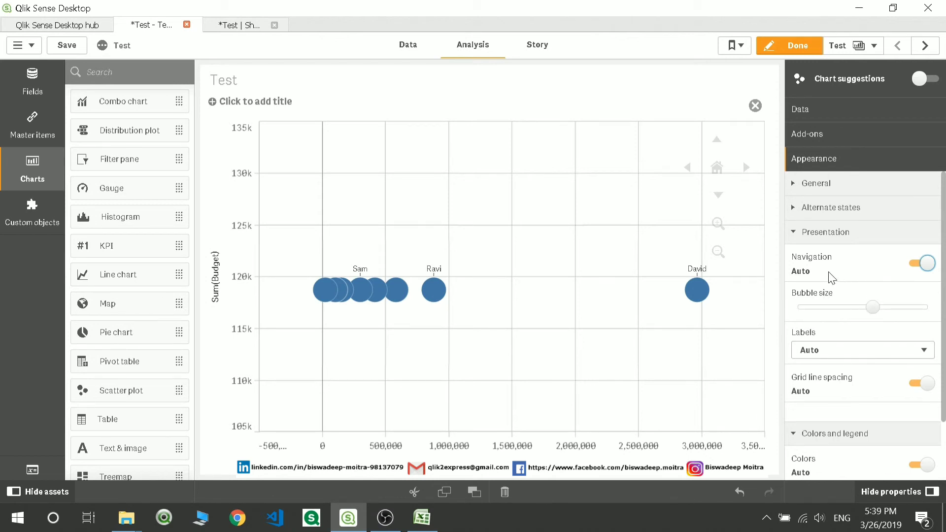
left_click(791, 45)
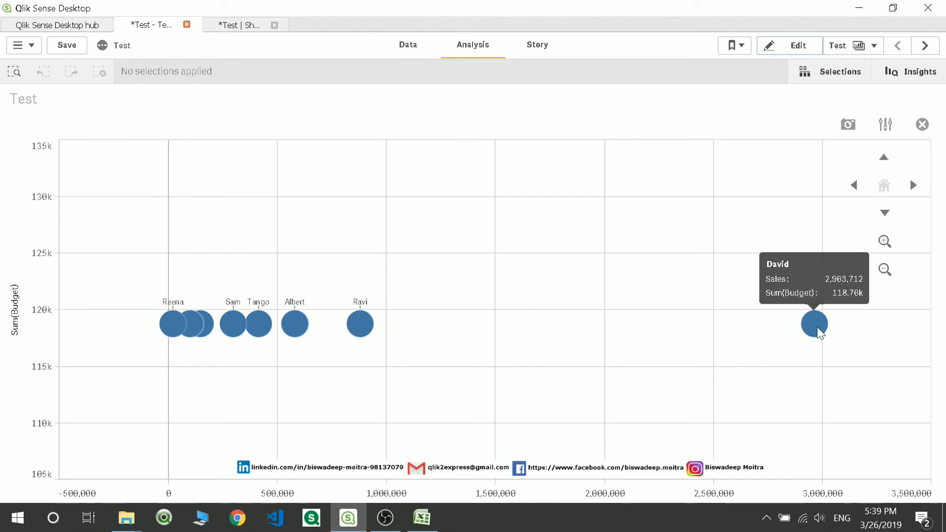
- Select David's bubble and pan the chart toward higher Sales and back
left_click(816, 326)
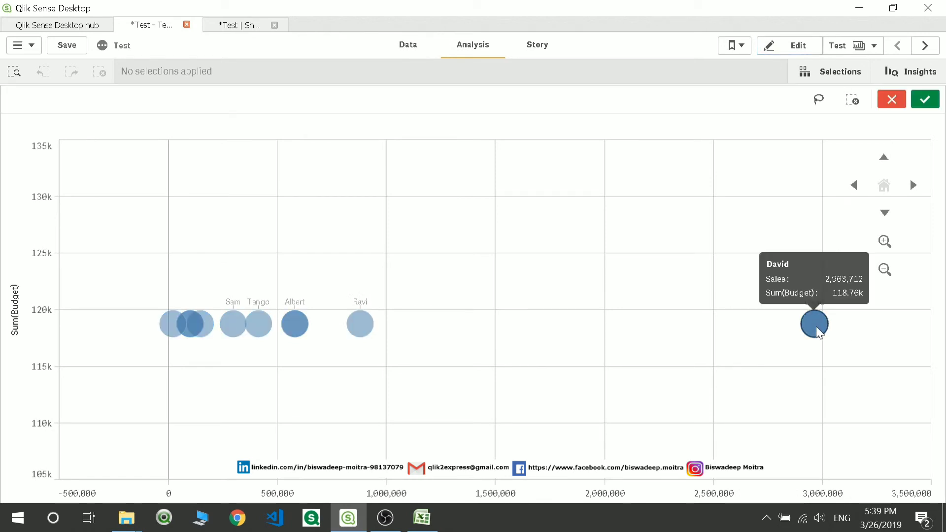
left_click(913, 187)
left_click(912, 187)
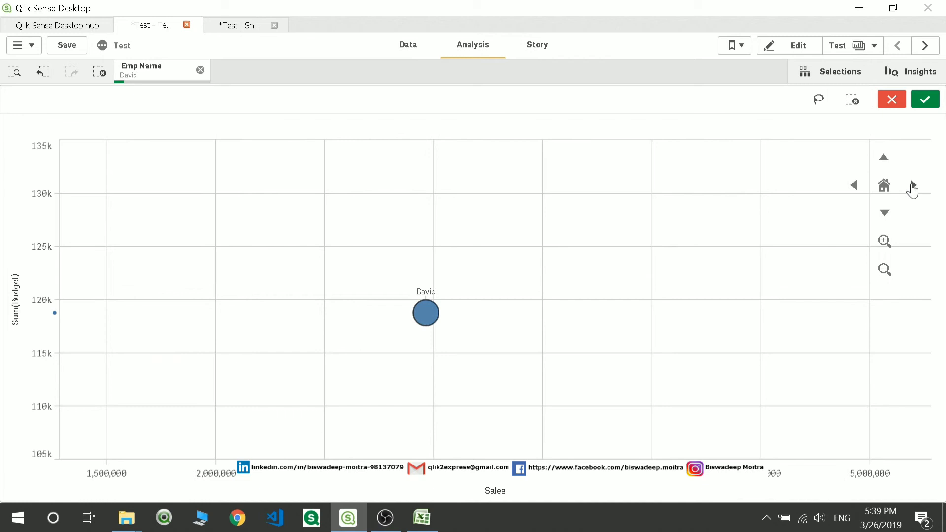
left_click(854, 187)
left_click(854, 187)
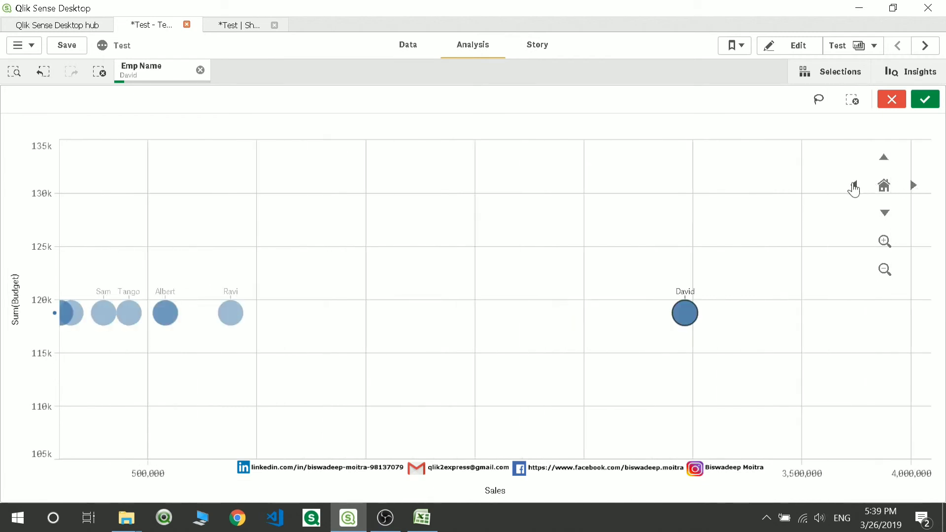
left_click(854, 186)
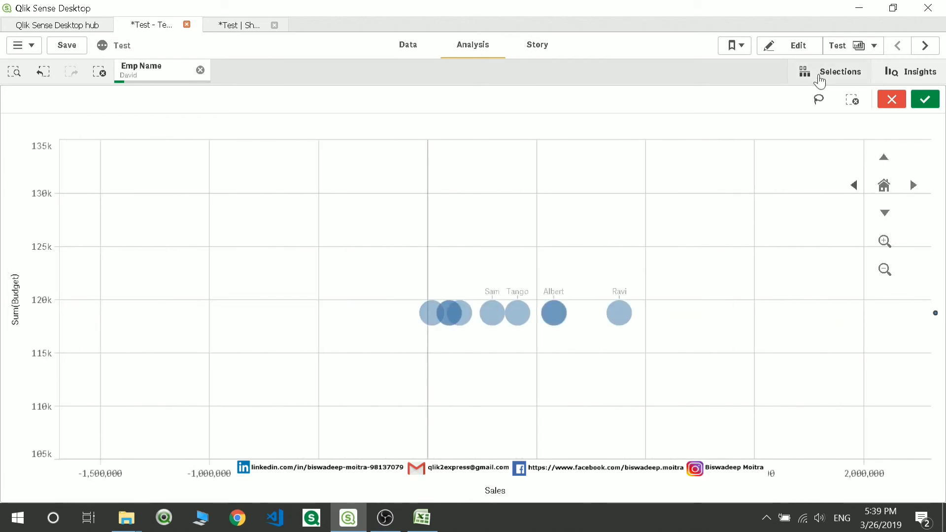
- Turn chart navigation off, close the enlarged chart view, and return the sheet to edit mode
left_click(799, 49)
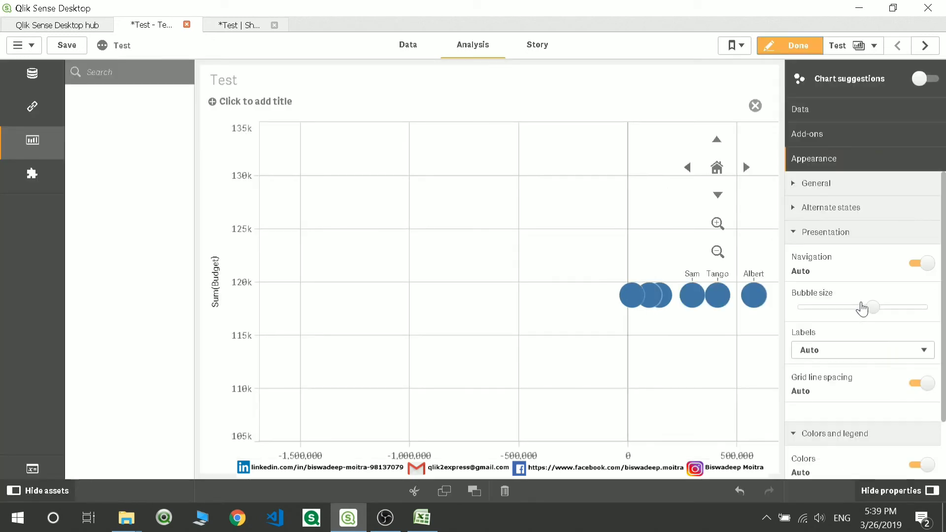
left_click(915, 266)
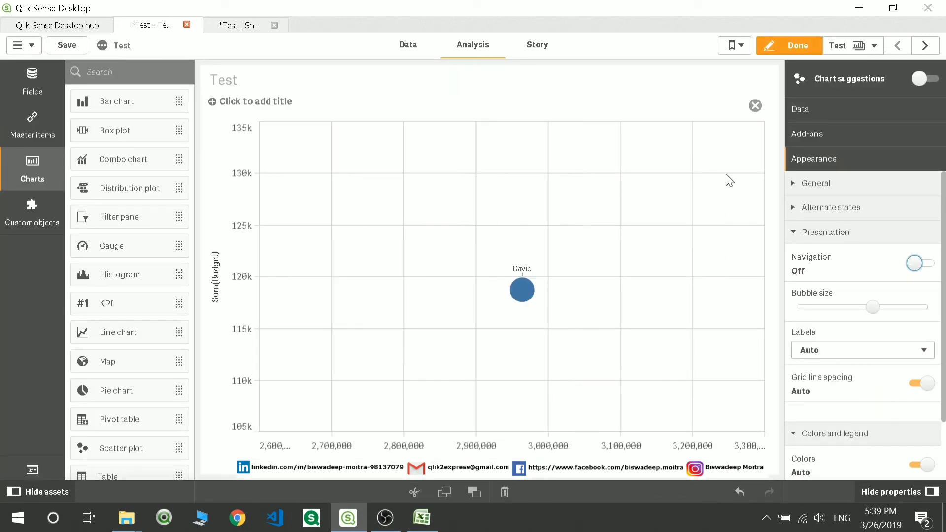
left_click(802, 53)
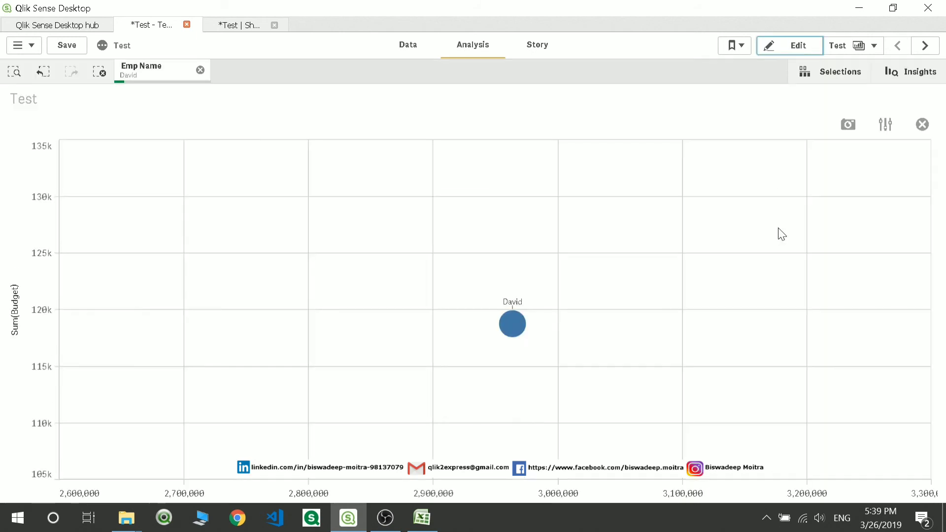
left_click(922, 130)
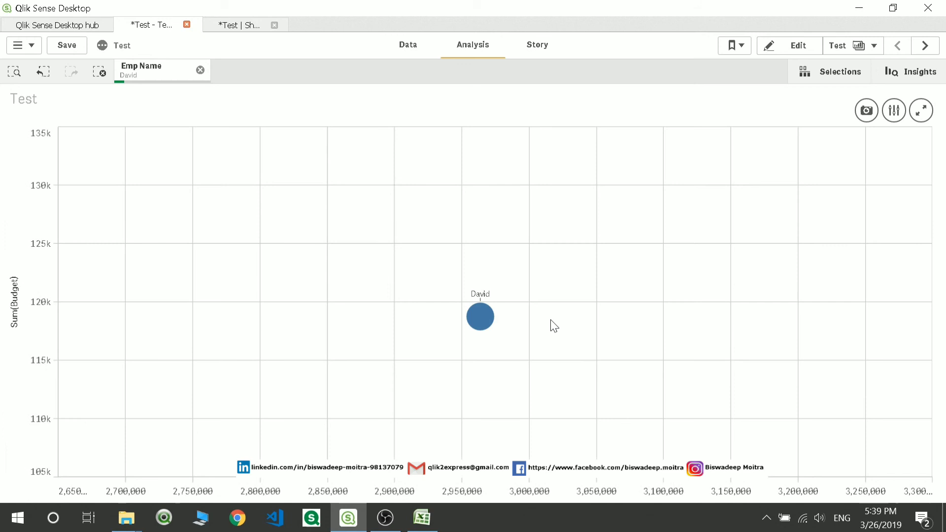
left_click(634, 357)
left_click(777, 52)
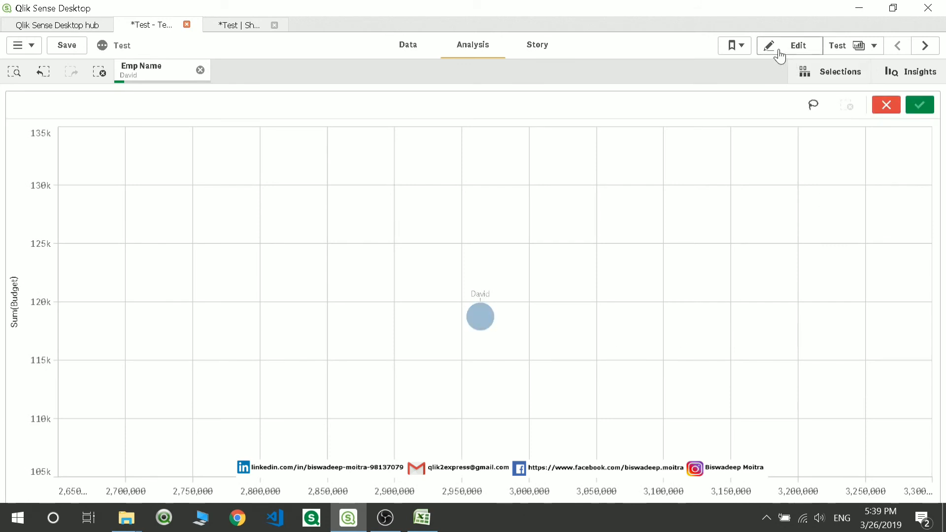
- Switch bubble colours to Custom, By dimension (Employee) with a legend, and exit edit mode
scroll(877, 379, "down", 2)
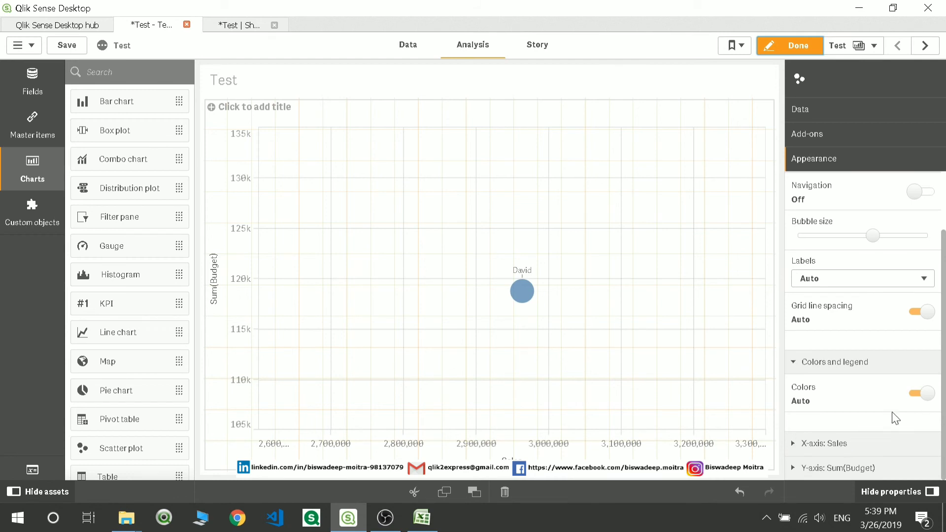
left_click(920, 393)
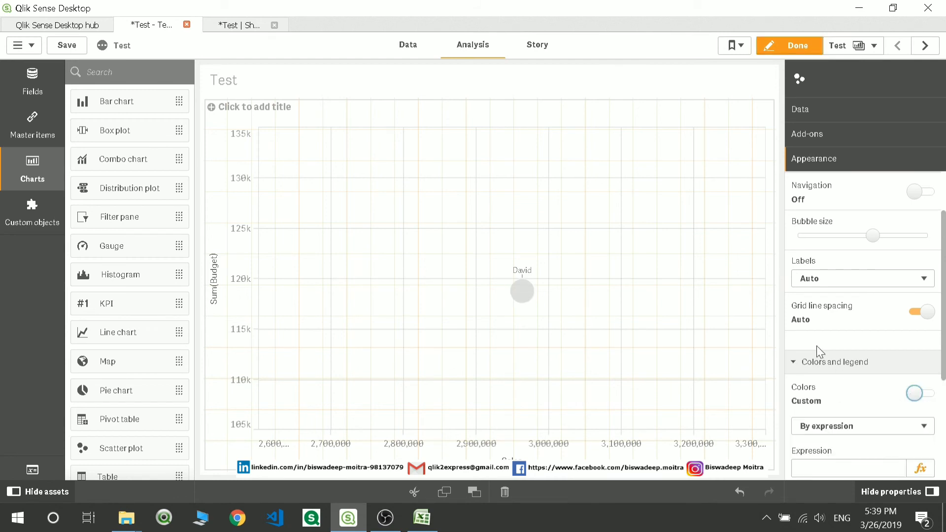
scroll(828, 365, "down", 1)
left_click(847, 378)
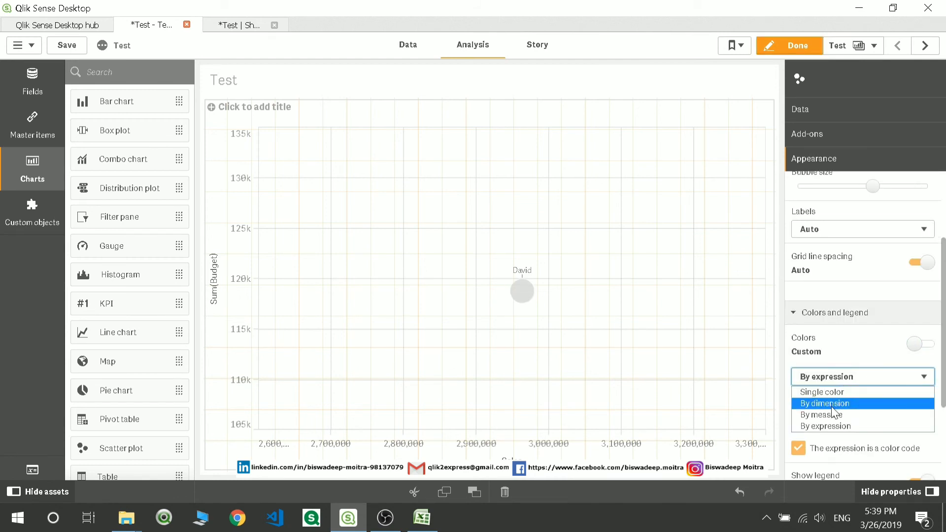
left_click(832, 404)
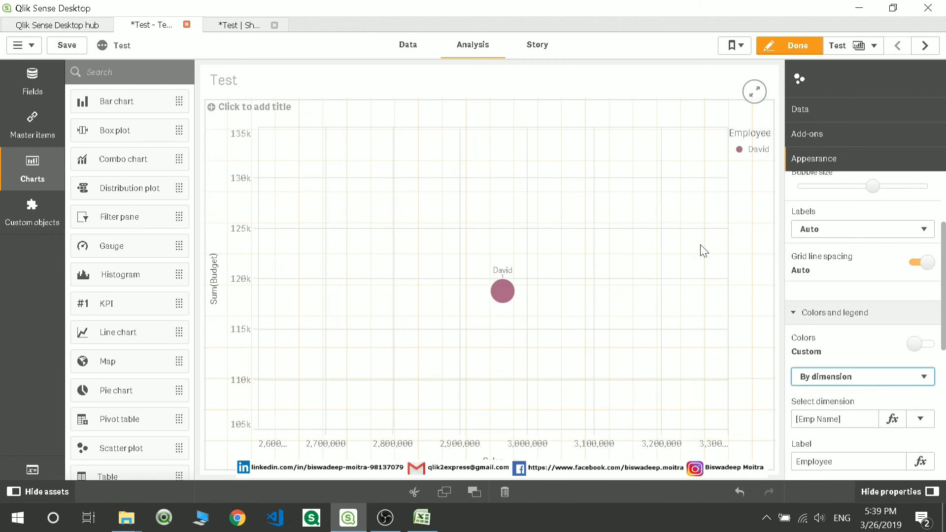
left_click(791, 45)
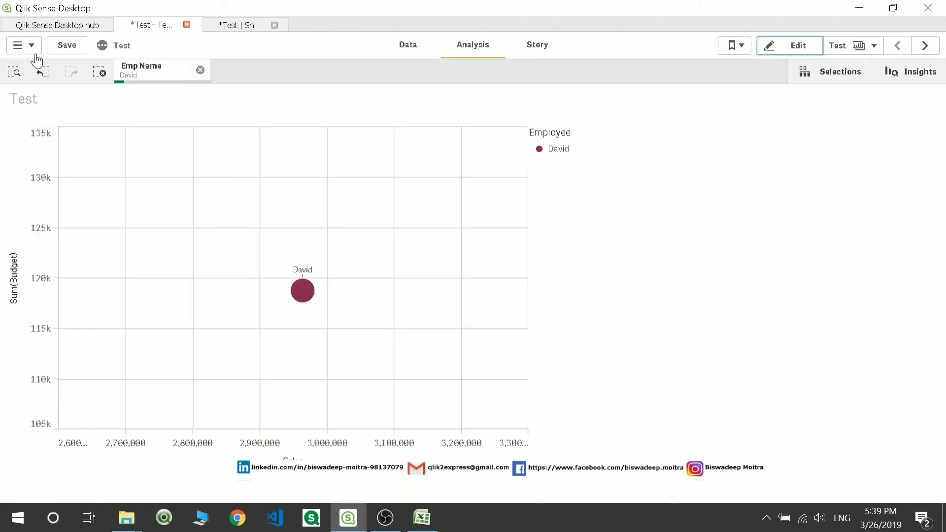
- Clear the David selection to show all ten employees, then reopen editing at Color scheme
left_click(200, 70)
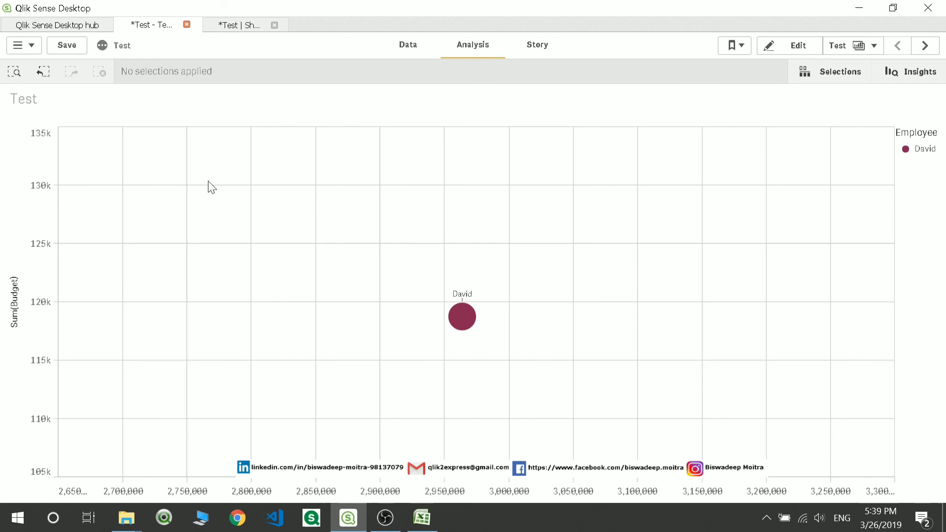
left_click(795, 45)
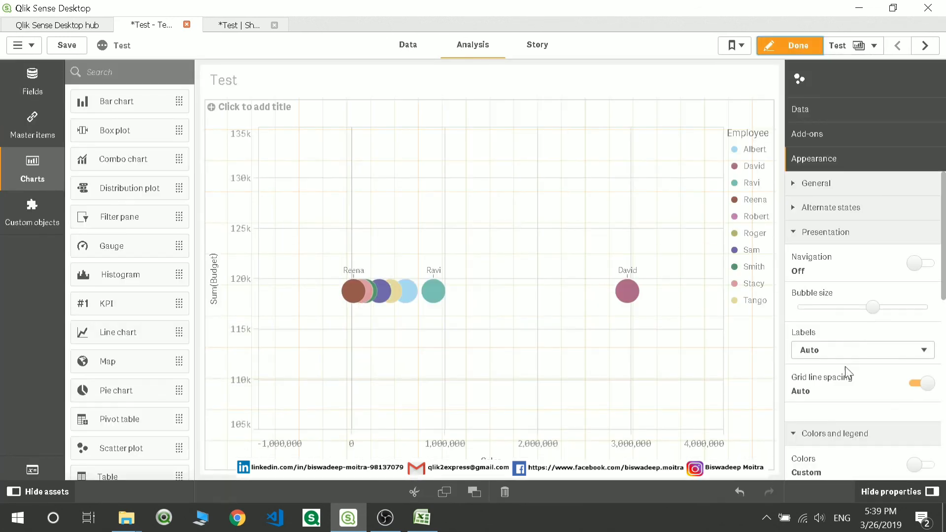
scroll(847, 389, "down", 1)
scroll(847, 401, "down", 3)
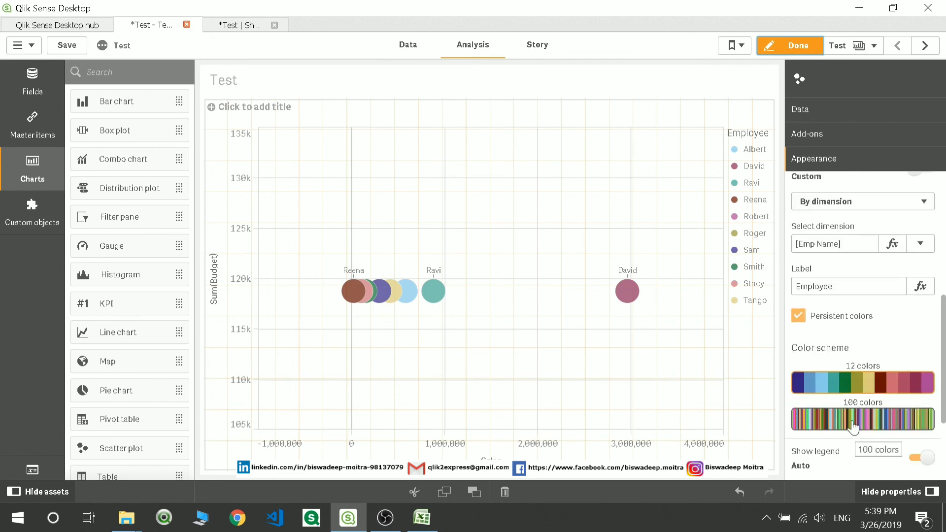